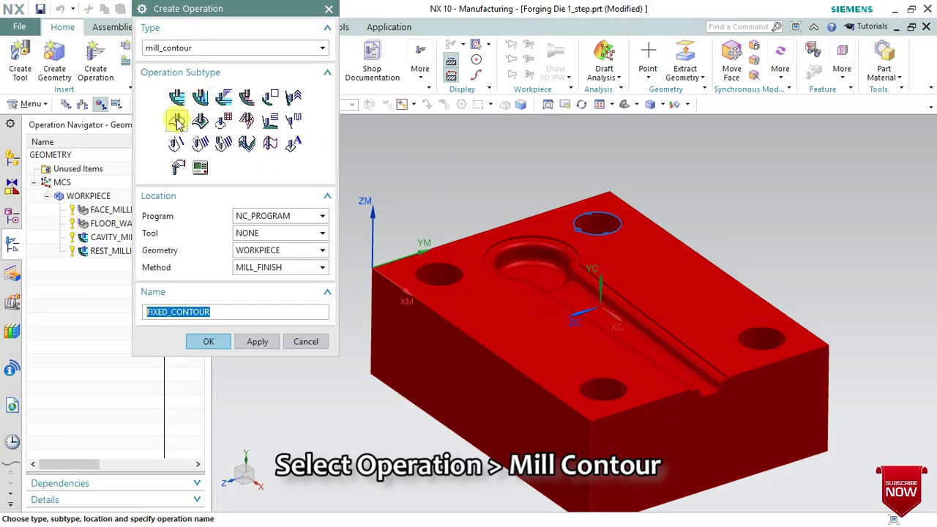
Create a Fixed Contour operation under WORKPIECE with MILL_FINISH method and no tool assigned.
click(177, 122)
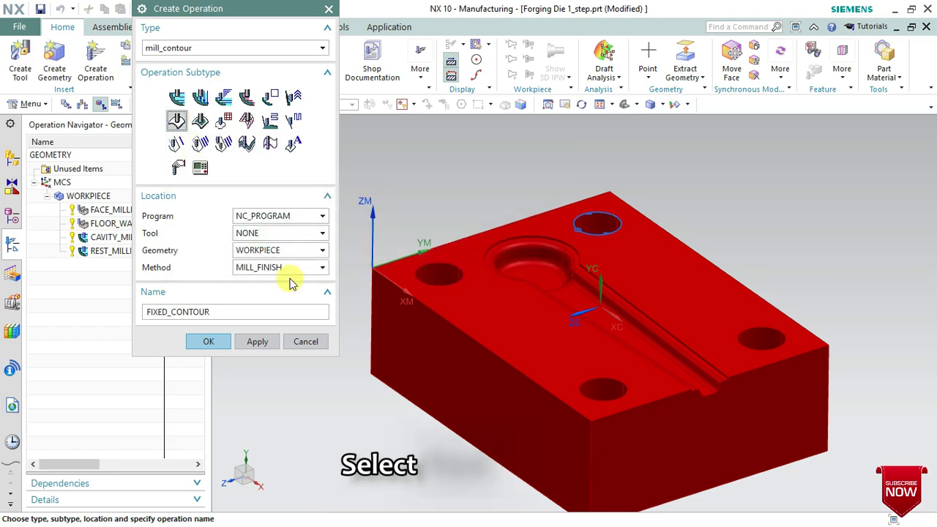
click(260, 234)
click(258, 234)
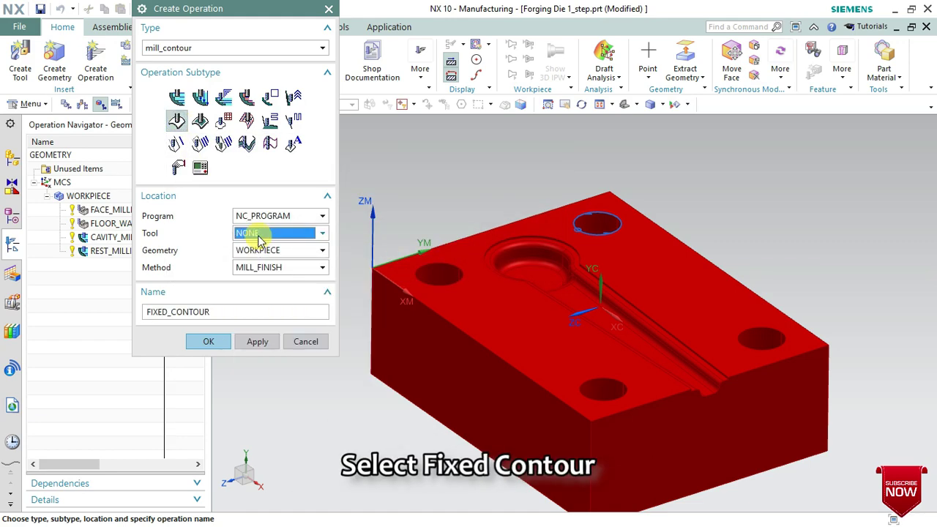
click(258, 234)
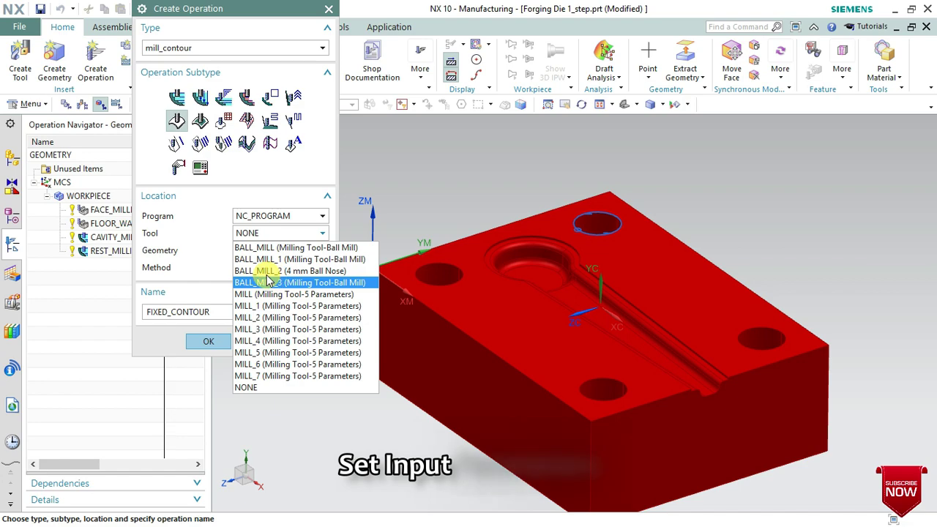
click(197, 237)
click(254, 268)
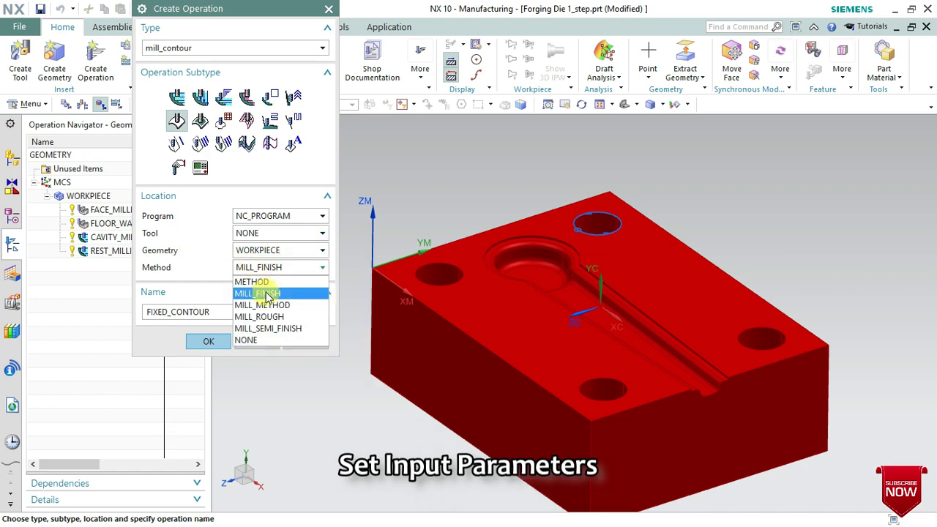
click(267, 294)
click(209, 341)
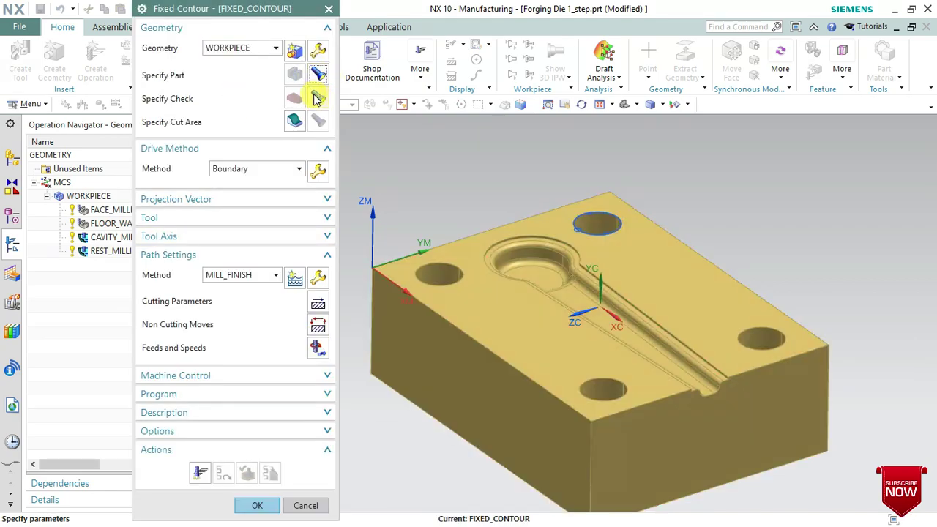
Start the cut area selection by Faces, using the Tangent Faces rule.
key(Escape)
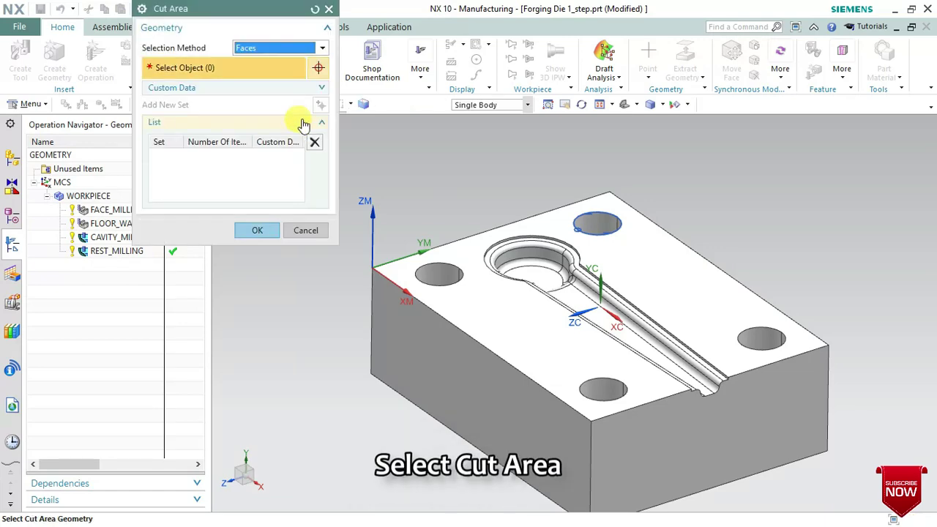
click(247, 48)
click(249, 62)
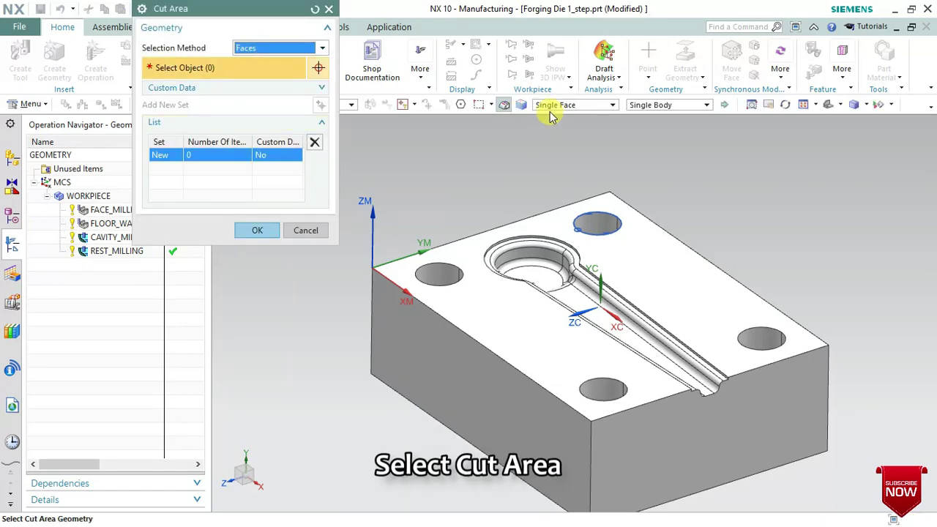
click(550, 110)
click(550, 121)
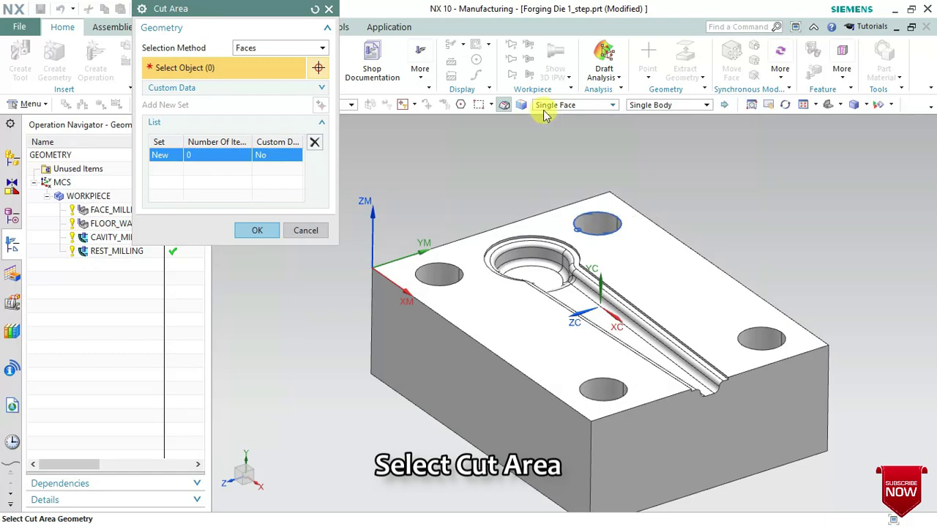
click(548, 106)
click(550, 126)
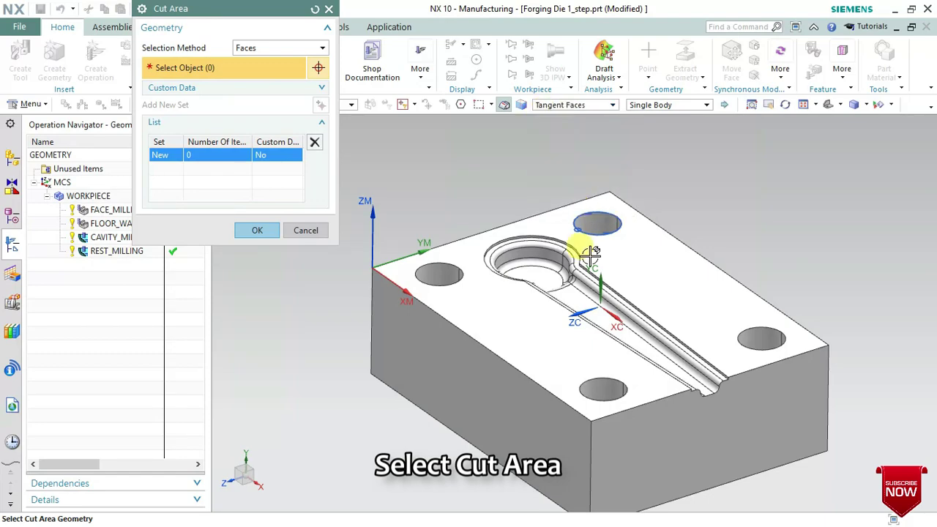
Select the cavity floor and rim faces with their tangent faces.
click(548, 264)
scroll(578, 234, up, 5)
scroll(596, 212, up, 5)
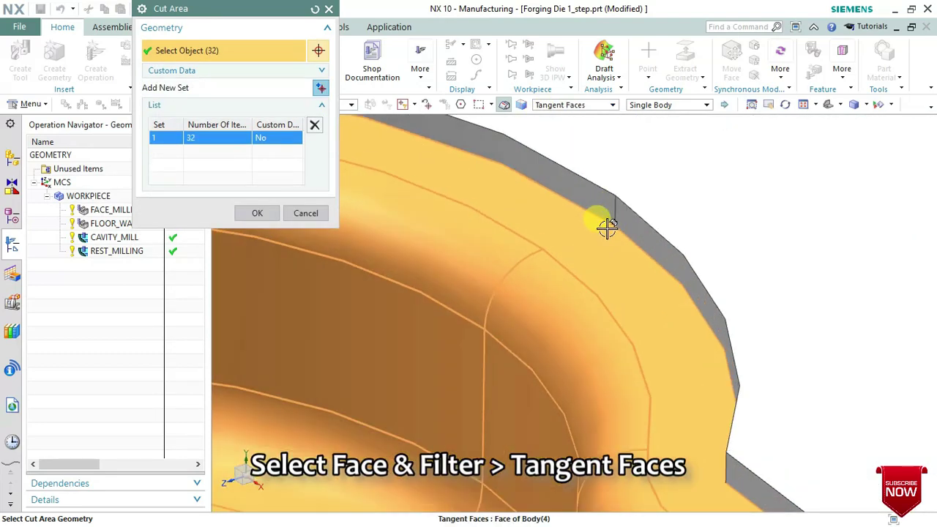
click(600, 205)
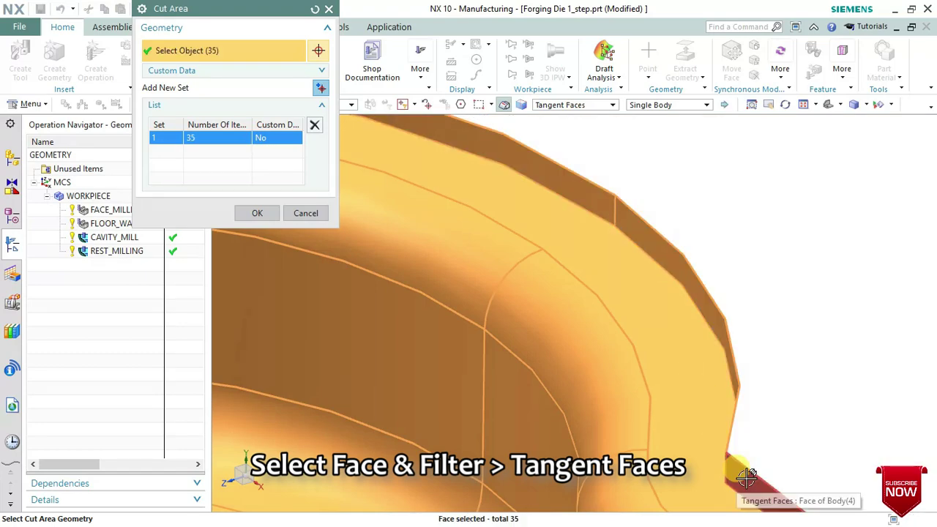
scroll(732, 421, down, 2)
scroll(696, 366, down, 2)
scroll(615, 286, down, 2)
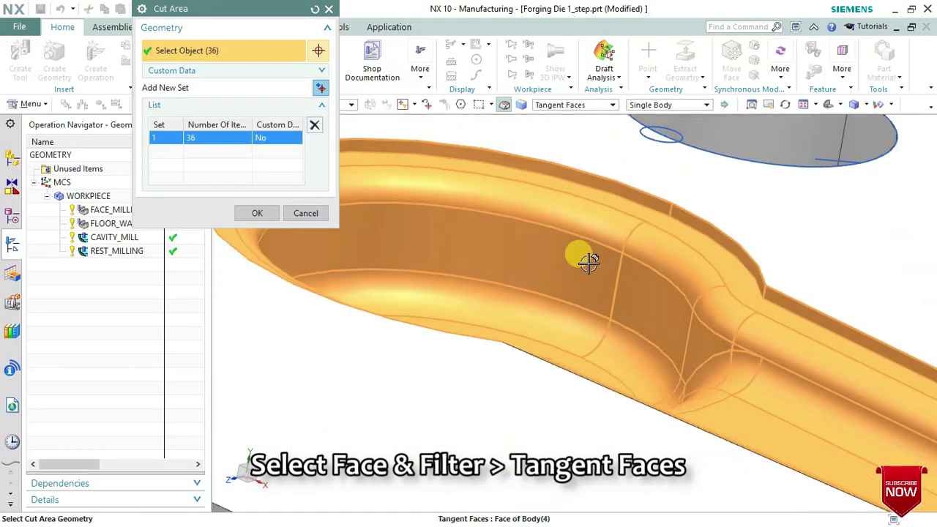
scroll(619, 291, down, 1)
middle_drag(619, 290, 548, 330)
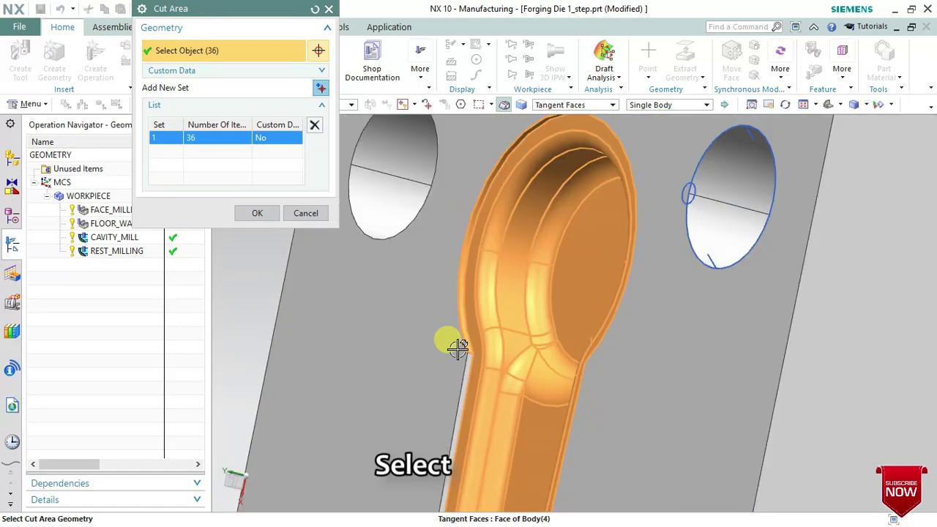
scroll(489, 368, up, 4)
Add the remaining cavity face and confirm all 37 faces as the cut area.
click(490, 368)
scroll(485, 292, down, 4)
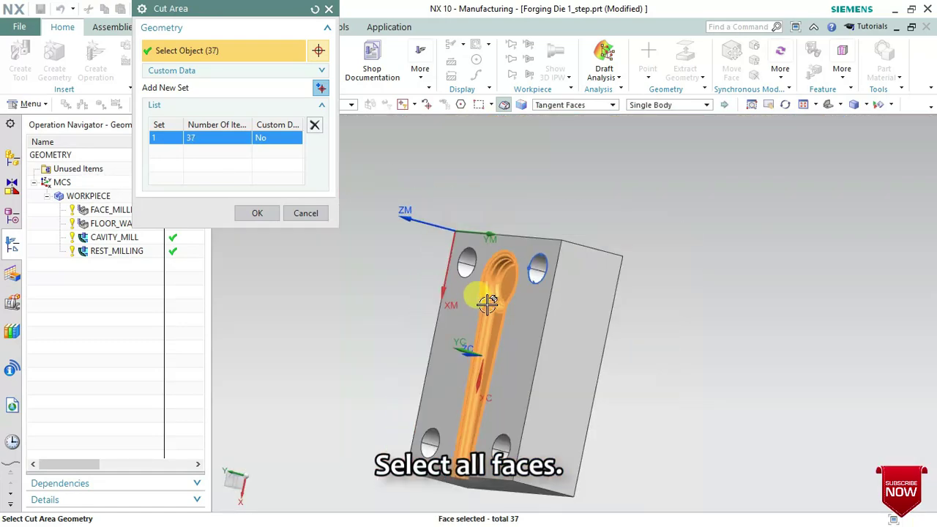
scroll(499, 342, down, 2)
mouse_move(498, 343)
middle_down()
mouse_move(561, 276)
mouse_move(539, 283)
middle_up()
scroll(452, 339, up, 4)
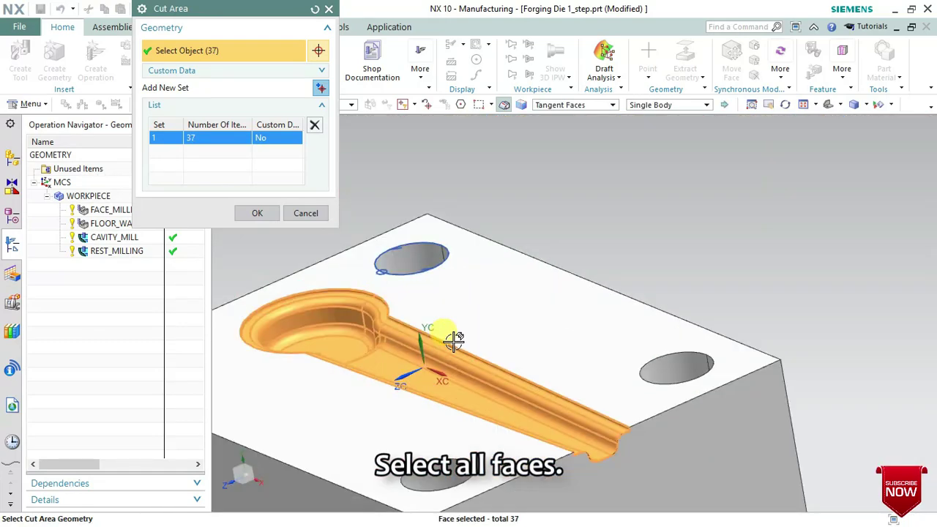
mouse_move(452, 361)
middle_down()
mouse_move(450, 387)
mouse_move(445, 337)
middle_up()
scroll(444, 351, up, 3)
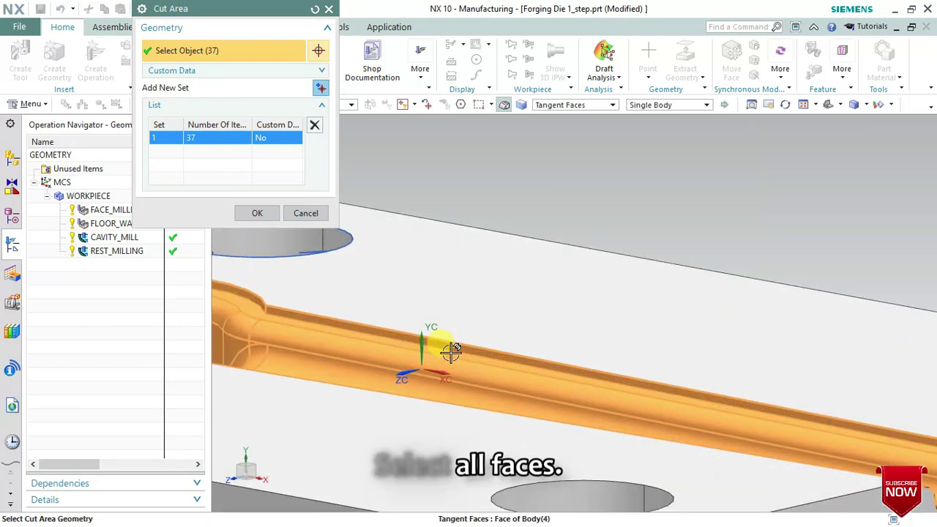
click(256, 213)
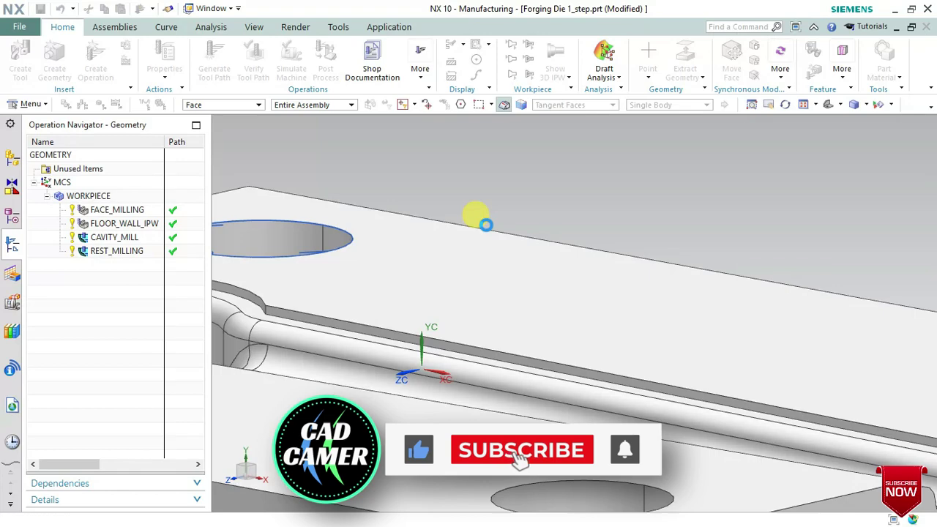
Change the drive method from Boundary to Area Milling and accept the reset warning.
key(Home)
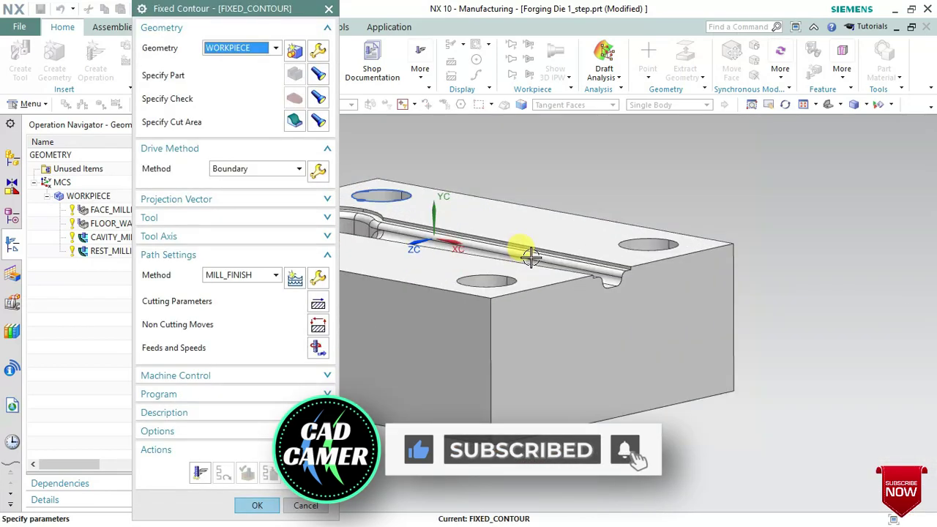
middle_drag(530, 256, 732, 253)
scroll(524, 231, up, 2)
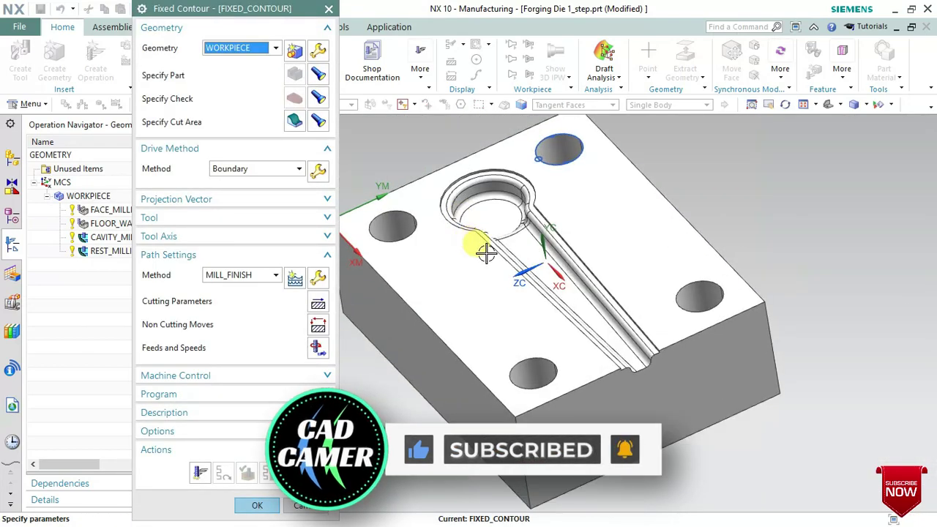
middle_drag(485, 251, 558, 207)
scroll(558, 207, up, 1)
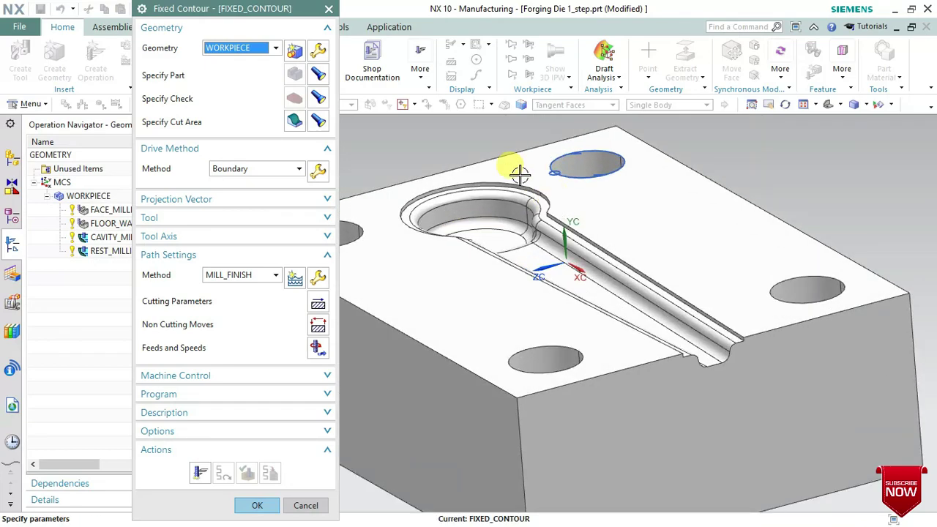
click(262, 171)
click(256, 217)
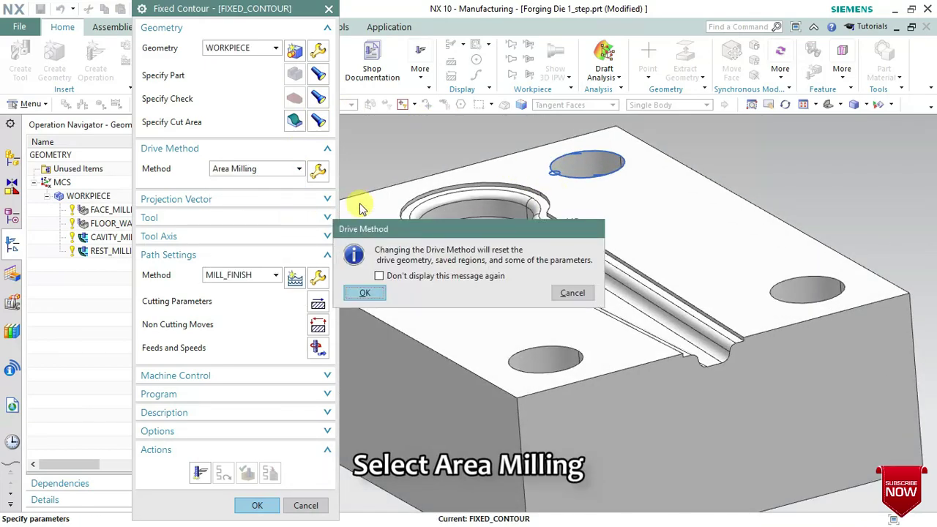
click(360, 293)
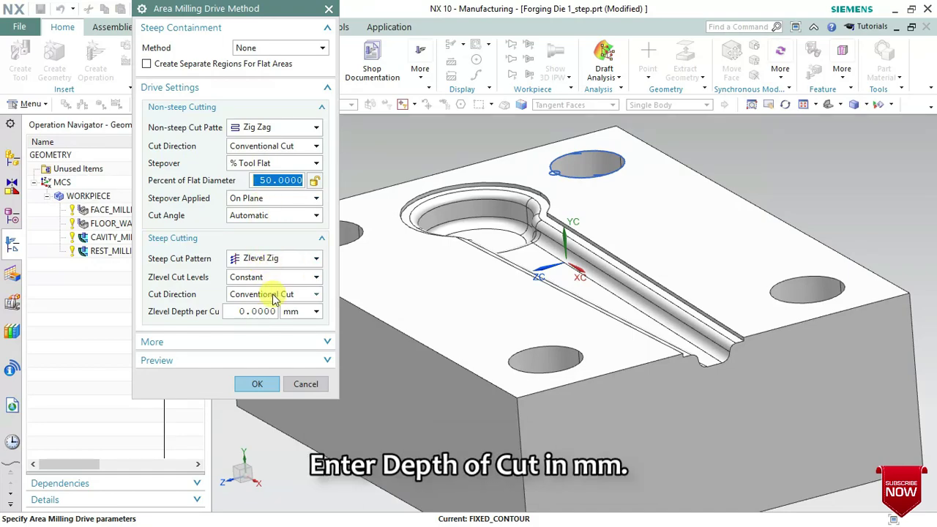
Set Zlevel depth per cut to 1 mm, dismiss the no-tool error, and accept.
drag(228, 311, 435, 316)
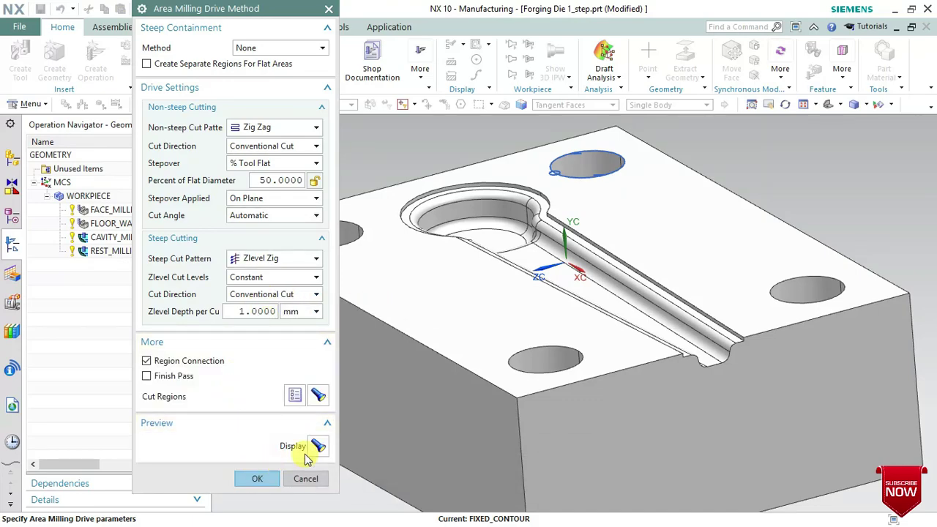
click(318, 446)
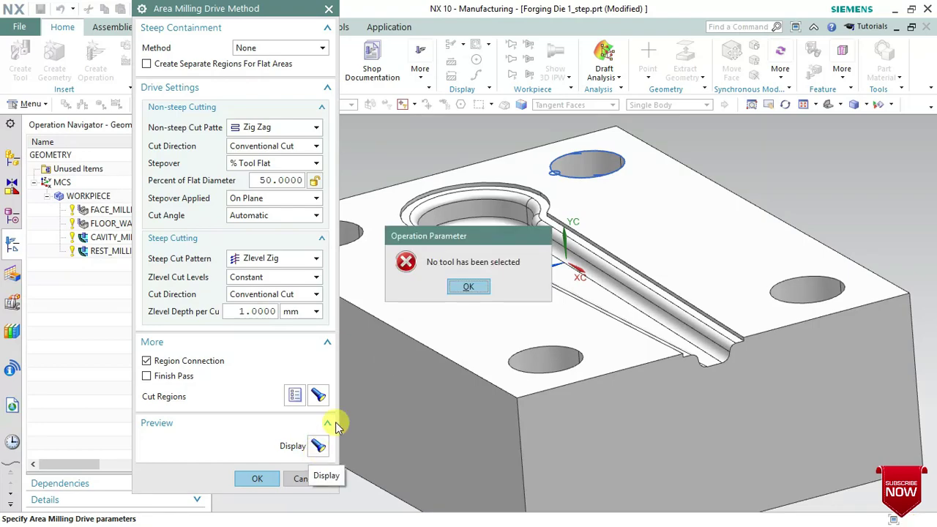
click(462, 285)
click(258, 479)
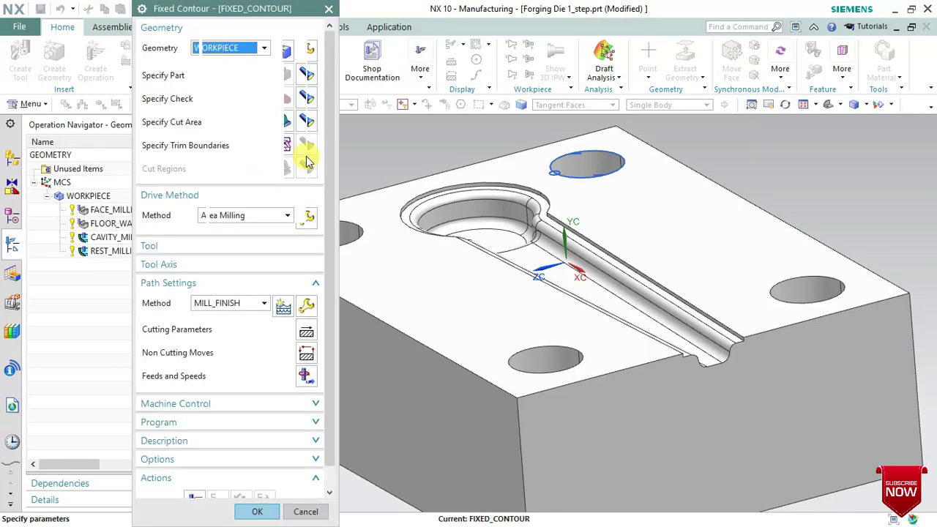
Create a new BALL_MILL_4 ball-nose tool for the operation.
click(317, 123)
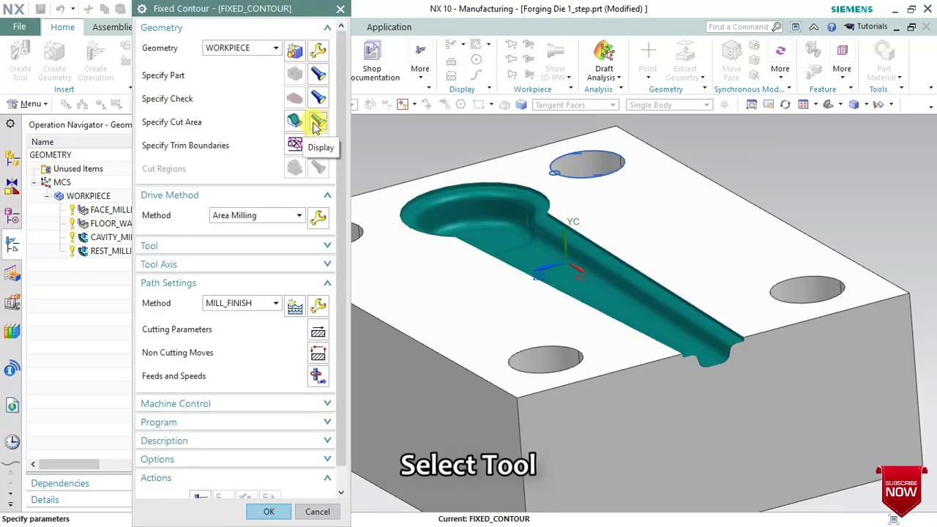
click(306, 248)
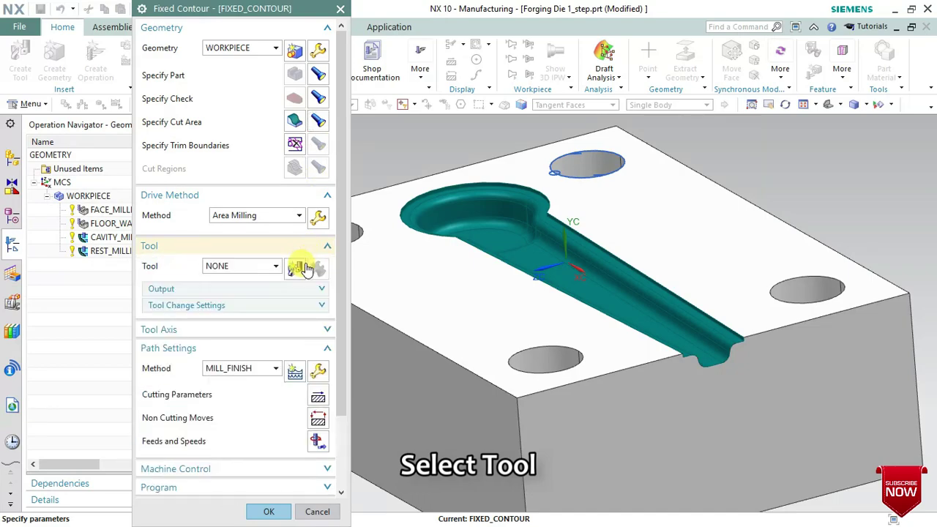
click(293, 271)
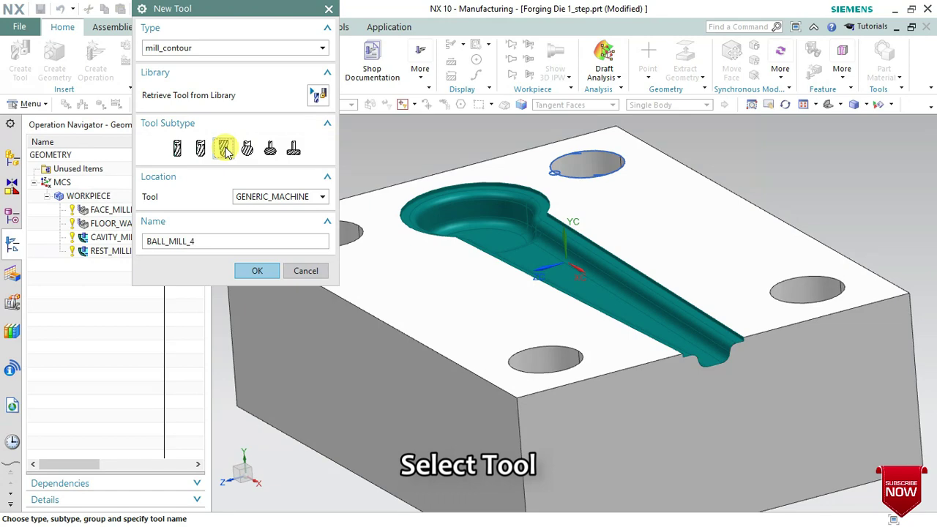
click(255, 267)
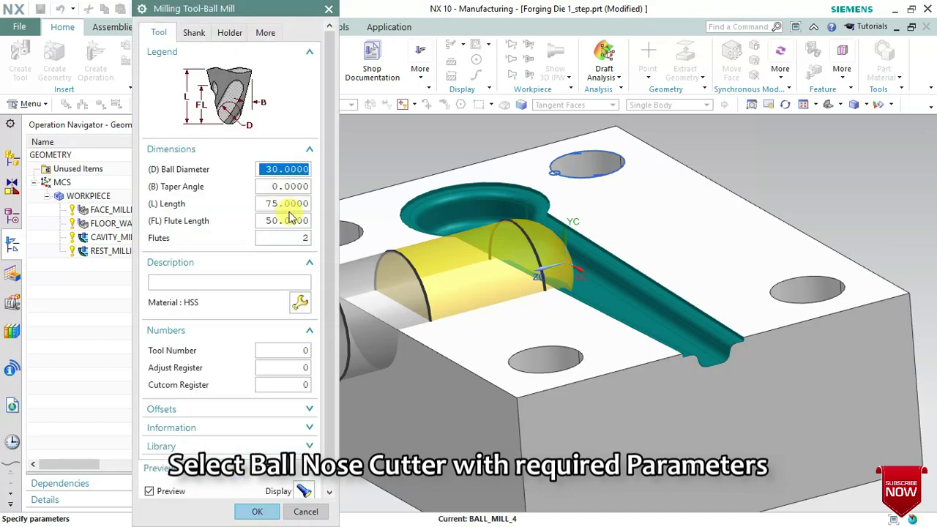
Give the ball mill a 4 mm ball diameter and 10 mm flute length.
double_click(272, 169)
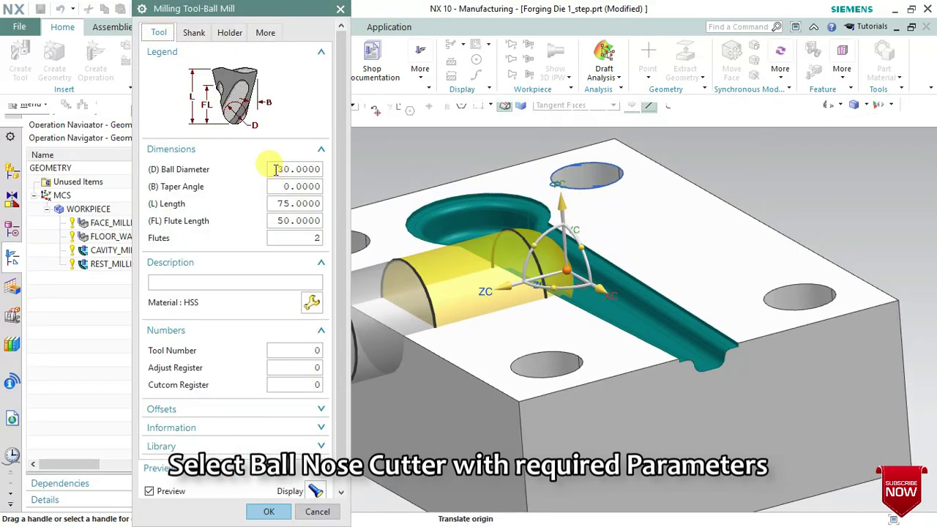
text(4)
key(Tab)
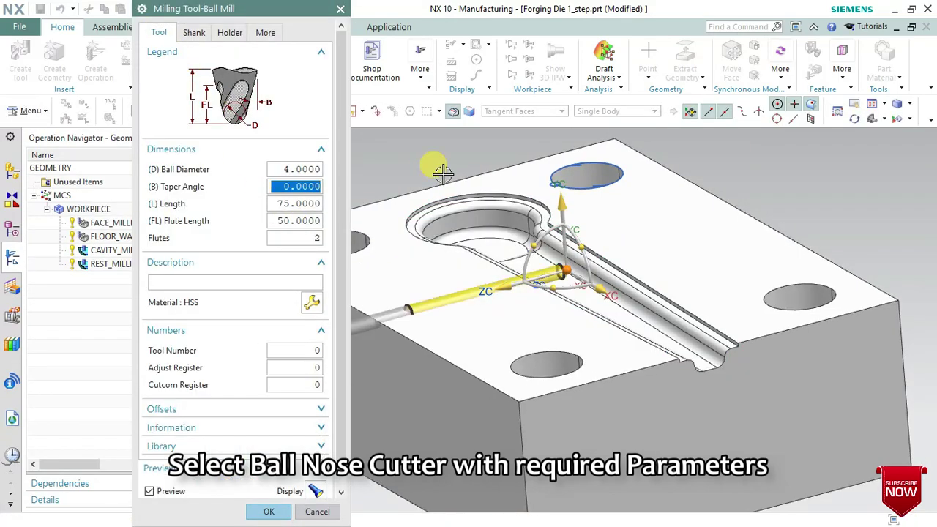
key(Tab)
key(Tab)
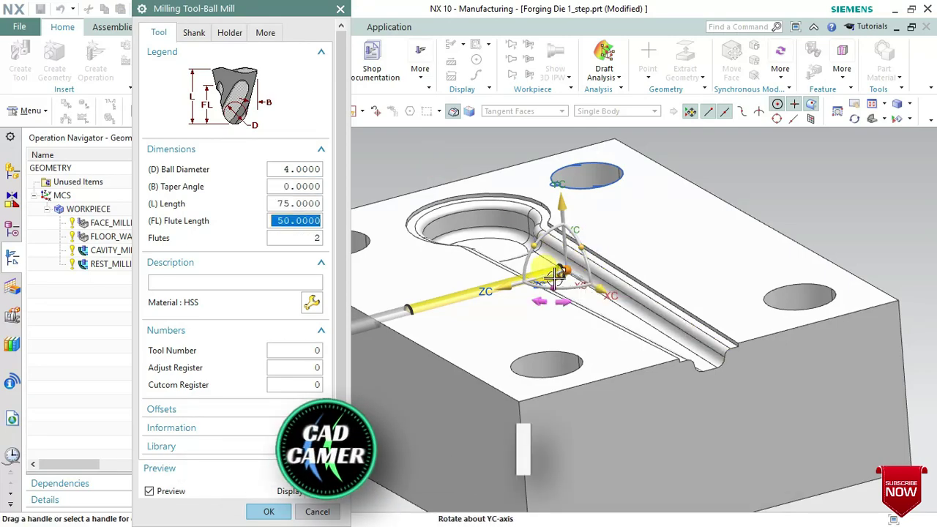
scroll(486, 289, up, 3)
text(1)
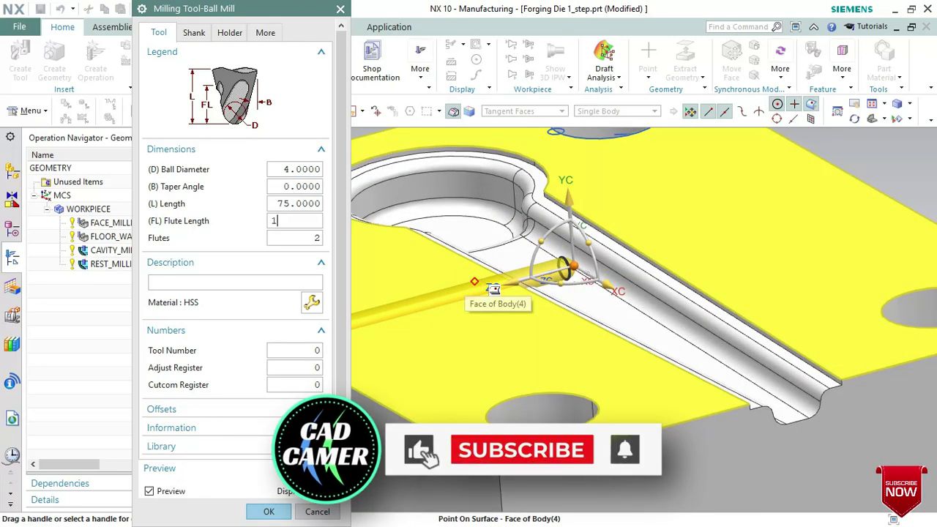
text(0)
key(Tab)
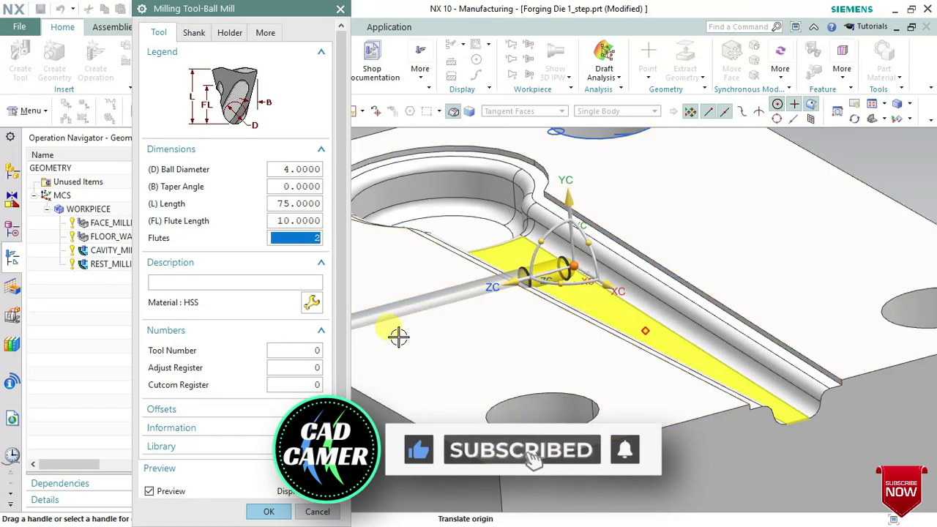
key(Tab)
scroll(334, 366, down, 1)
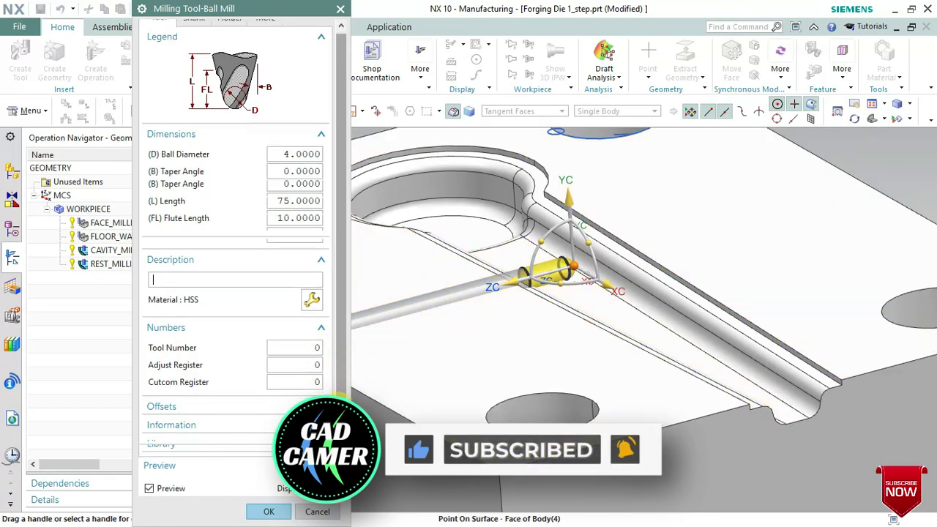
click(269, 511)
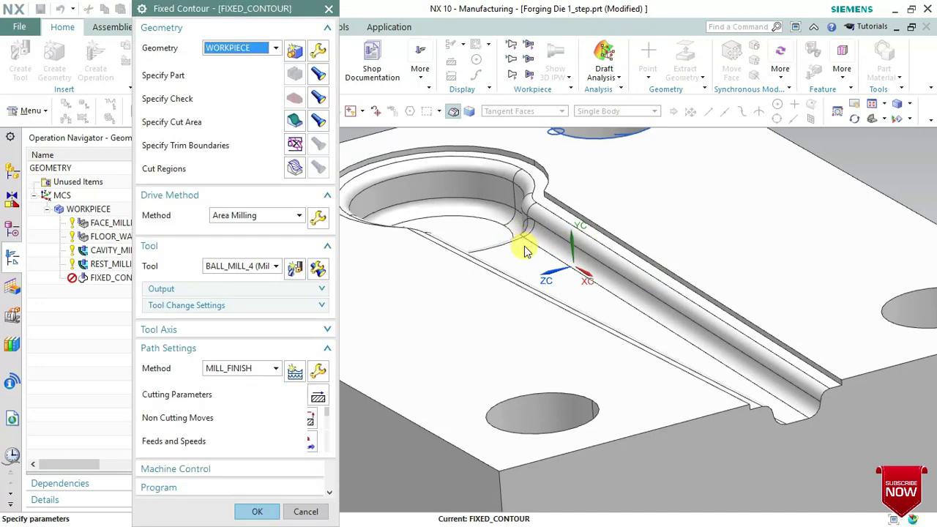
Use the +ZM tool axis and MILL_FINISH method, then generate the toolpath.
scroll(524, 246, up, 3)
scroll(524, 246, down, 2)
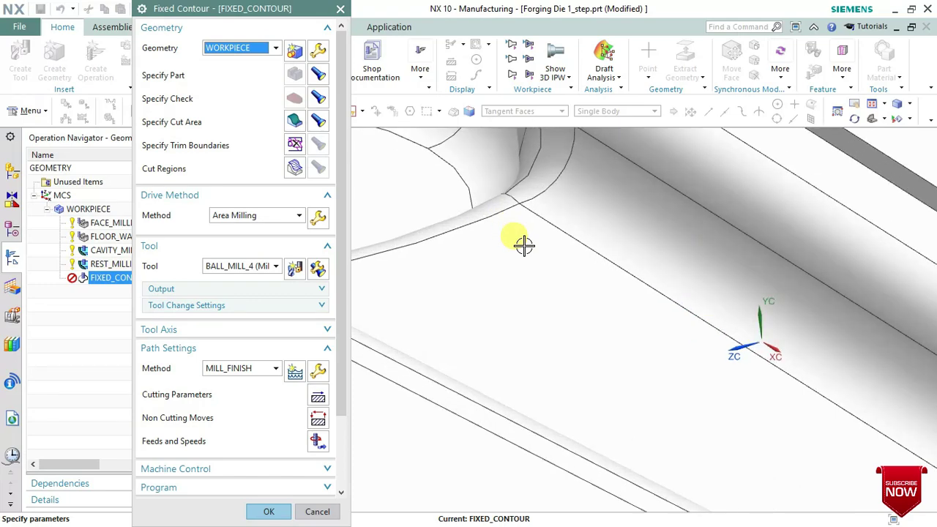
scroll(522, 246, down, 2)
scroll(496, 244, down, 2)
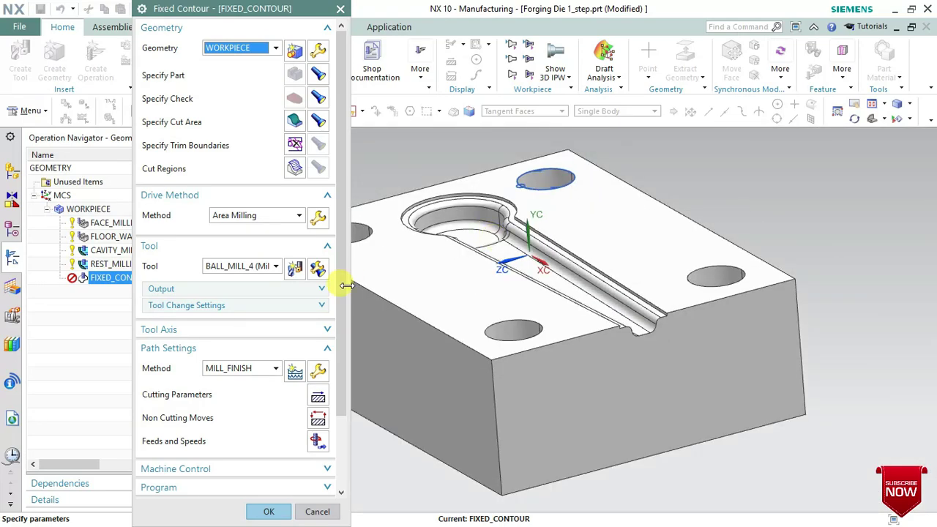
drag(342, 285, 354, 408)
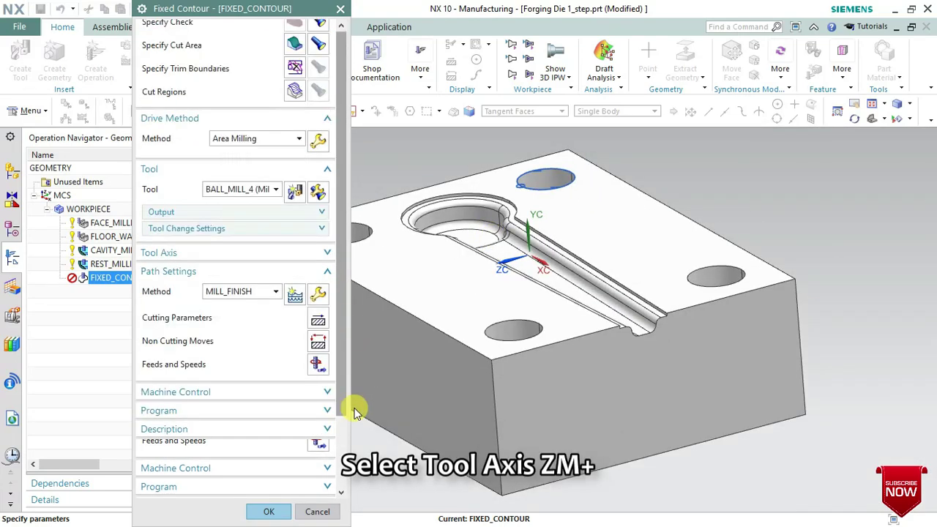
click(227, 253)
scroll(341, 297, down, 1)
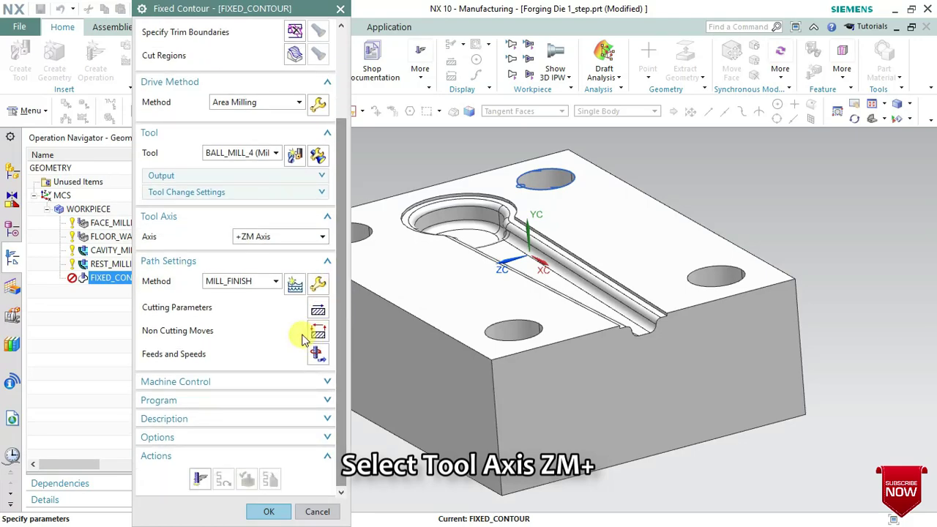
click(255, 284)
click(257, 285)
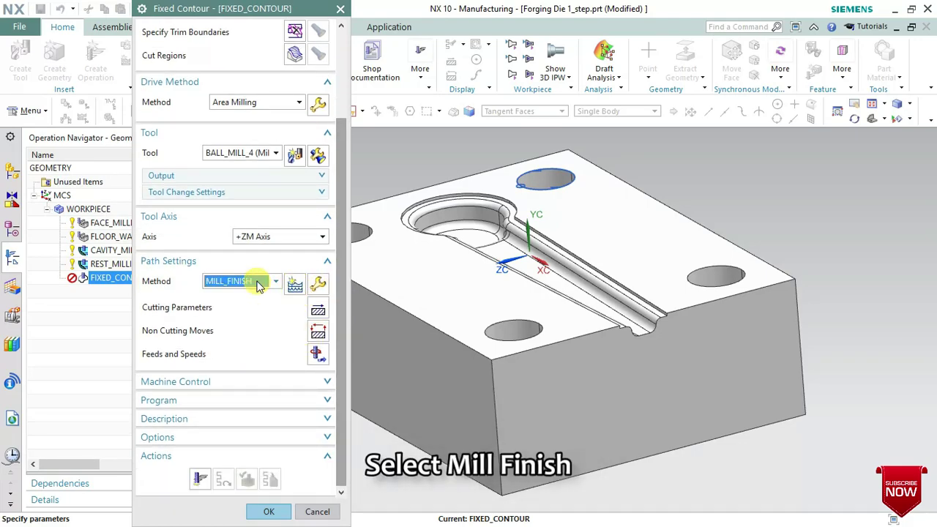
click(200, 478)
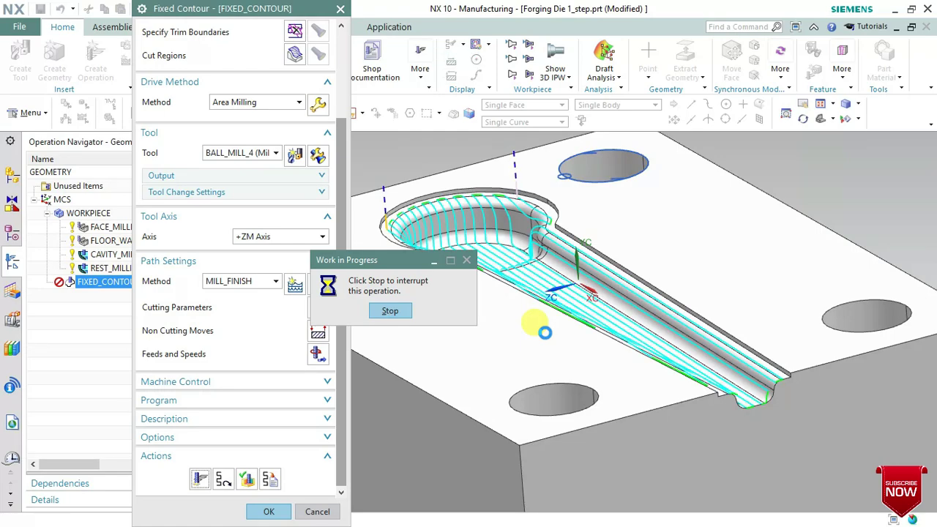
Accept the operation, inspect the toolpath on the die, and open the Area Milling drive settings.
middle_click(543, 329)
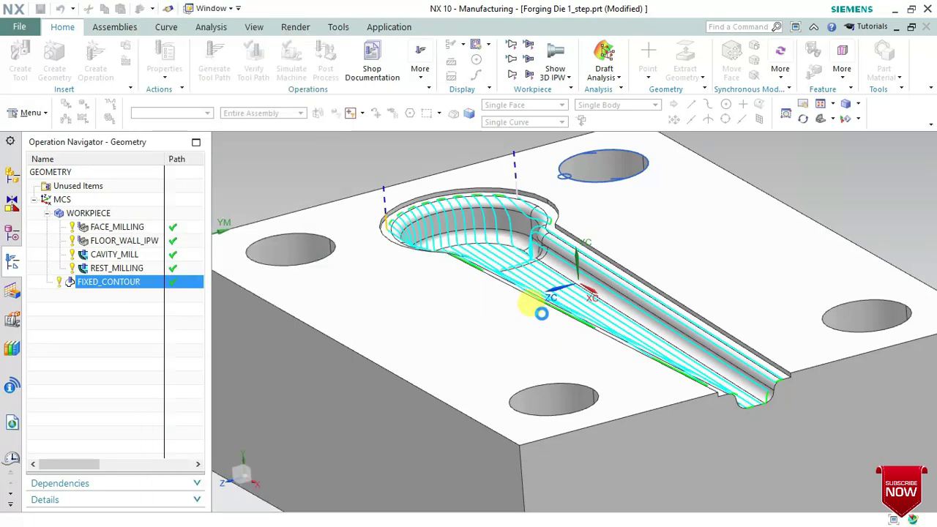
double_click(547, 316)
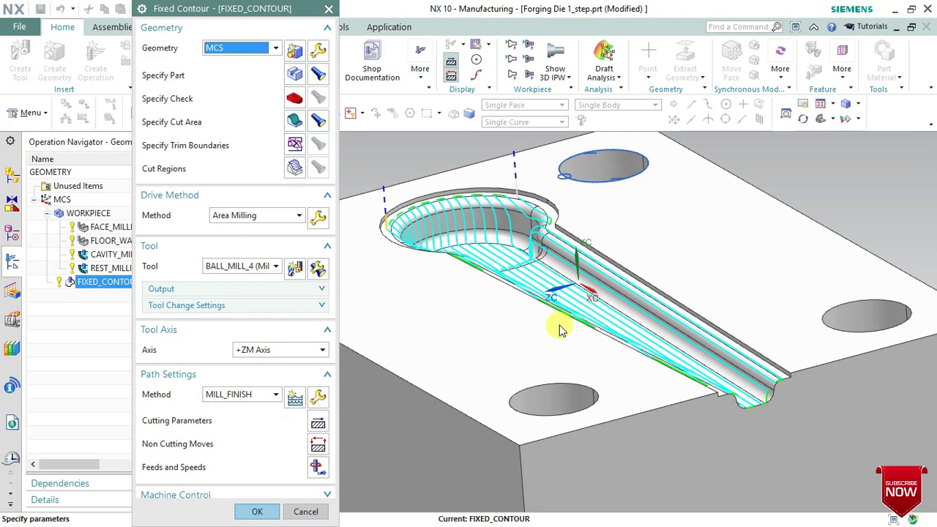
middle_click(557, 282)
click(555, 282)
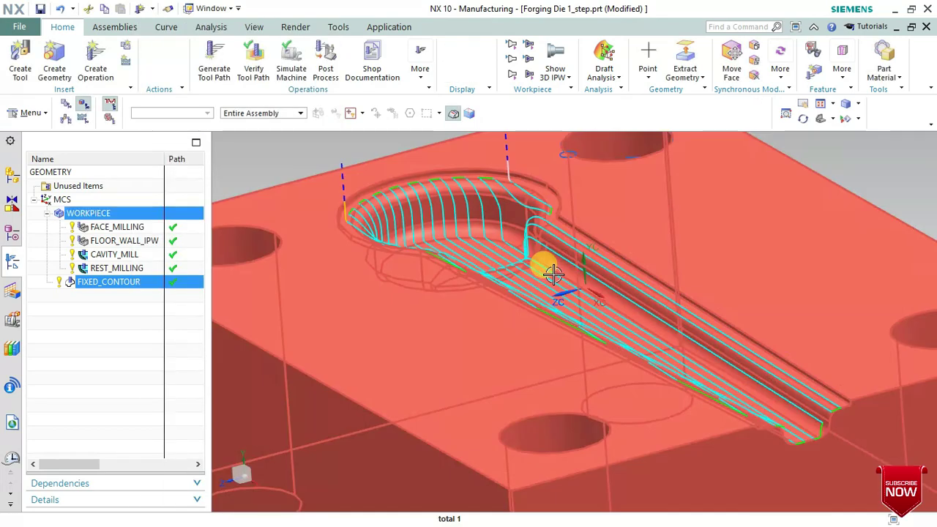
scroll(554, 283, up, 2)
mouse_move(553, 284)
middle_down()
mouse_move(560, 308)
mouse_move(587, 313)
mouse_move(561, 306)
mouse_move(560, 294)
mouse_move(445, 222)
mouse_move(617, 271)
middle_up()
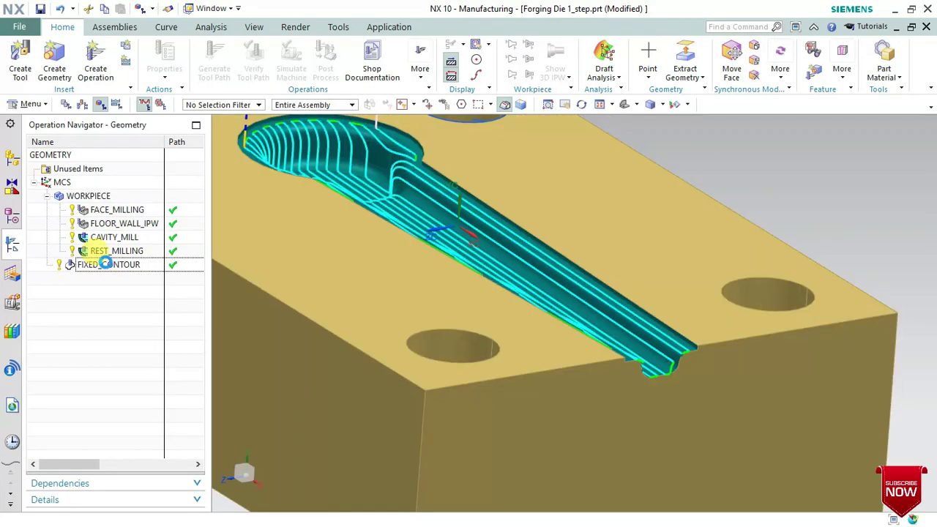
click(106, 264)
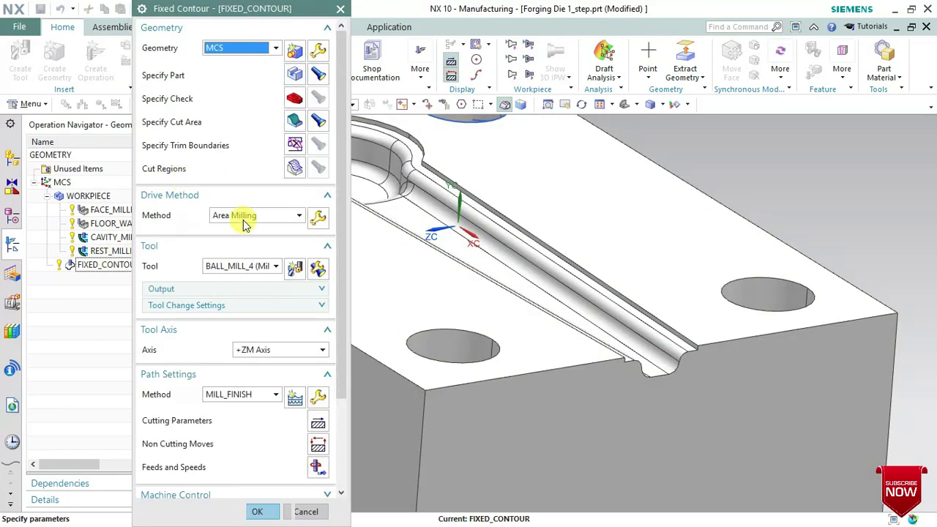
click(319, 217)
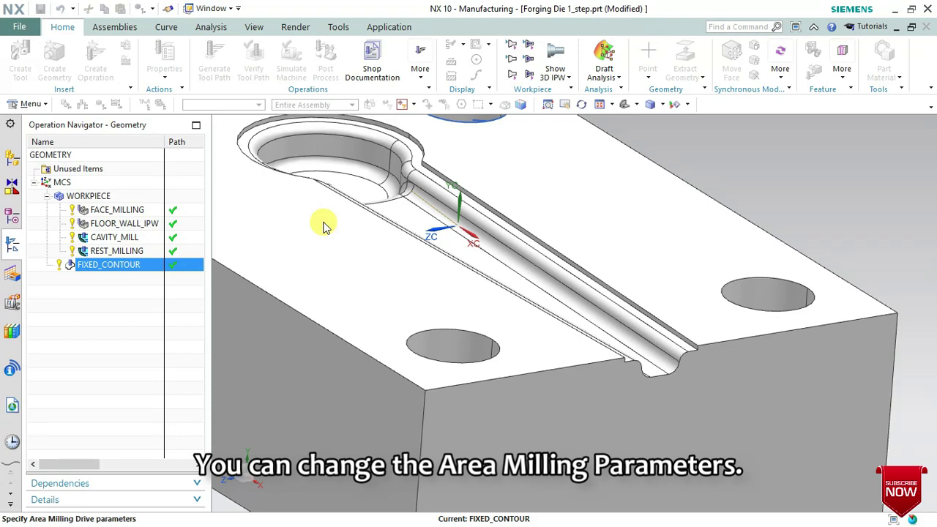
Set Follow Periphery non-steep, Zlevel Zig Zag steep, 0.1 mm depth per cut, and preview.
click(287, 129)
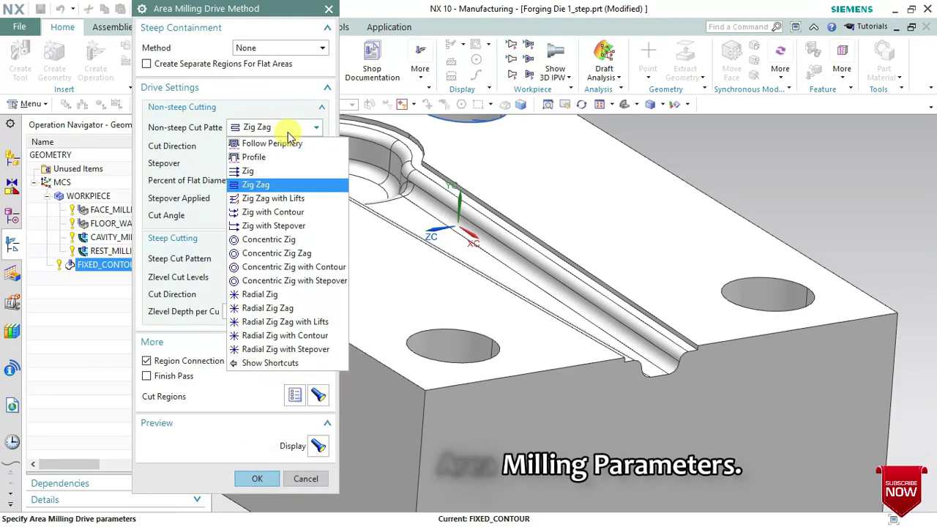
click(271, 142)
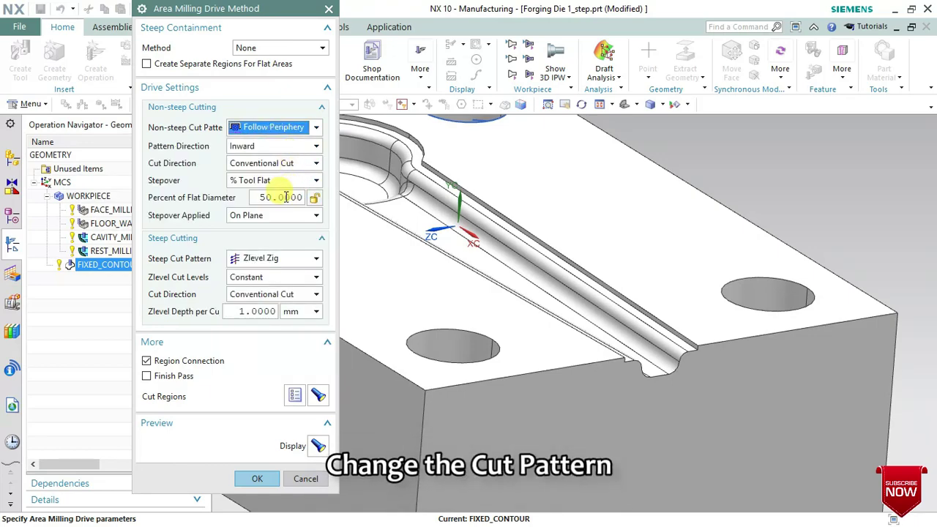
click(263, 259)
click(267, 288)
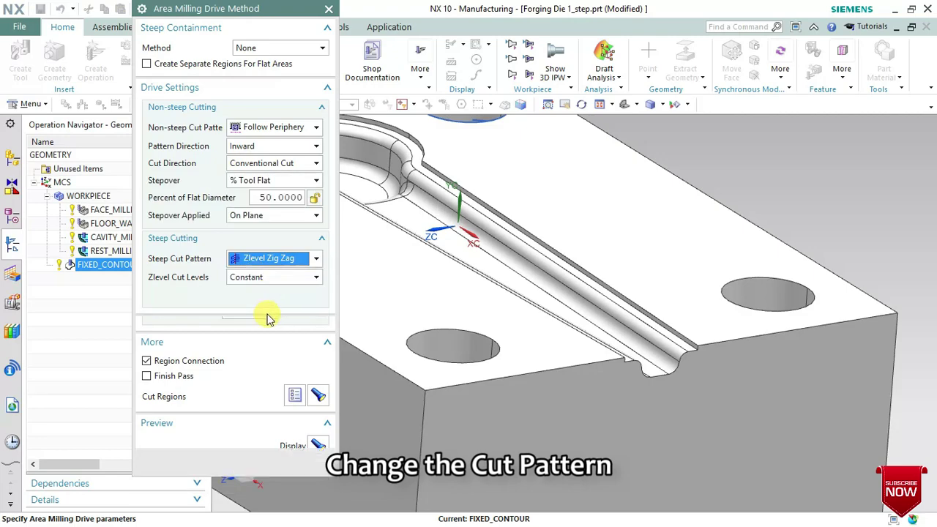
double_click(242, 294)
text(0)
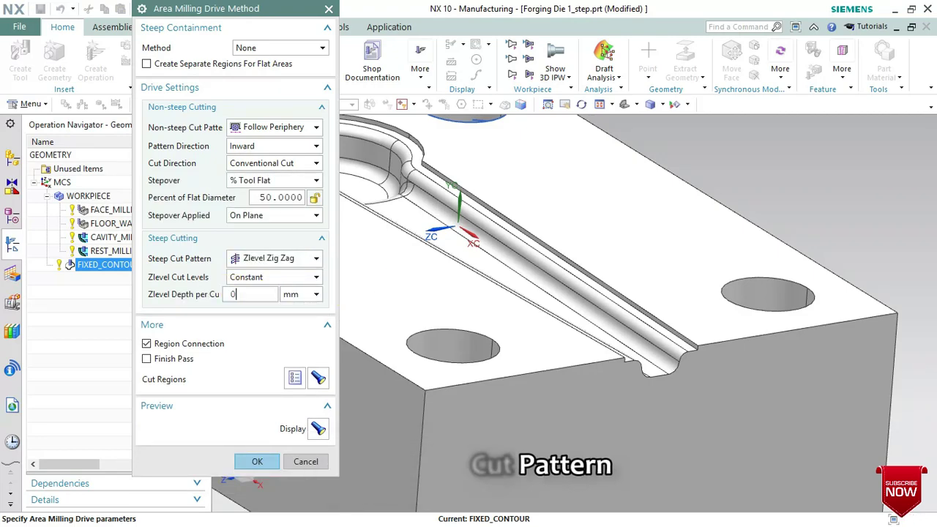
text(.1)
key(Tab)
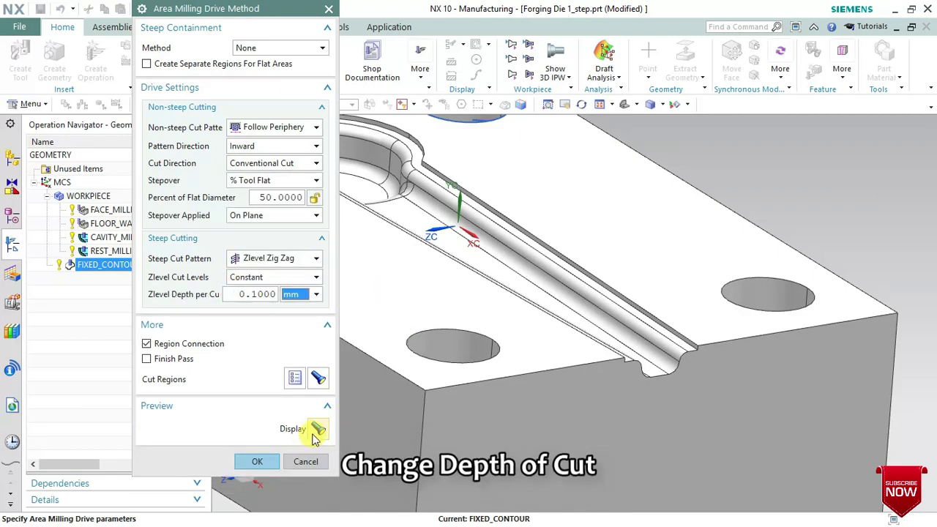
click(316, 431)
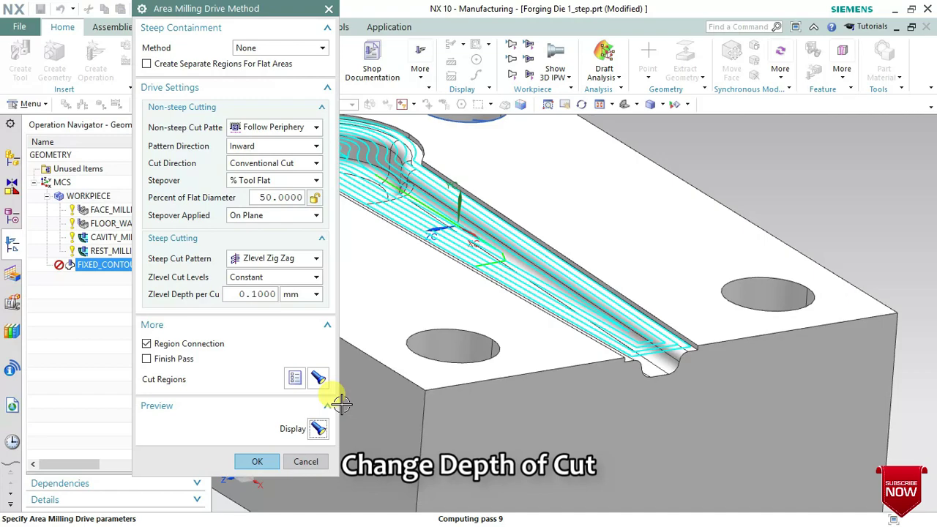
Keep Zlevel cut levels Constant, apply stepover On Part, and redisplay the preview.
scroll(721, 309, up, 3)
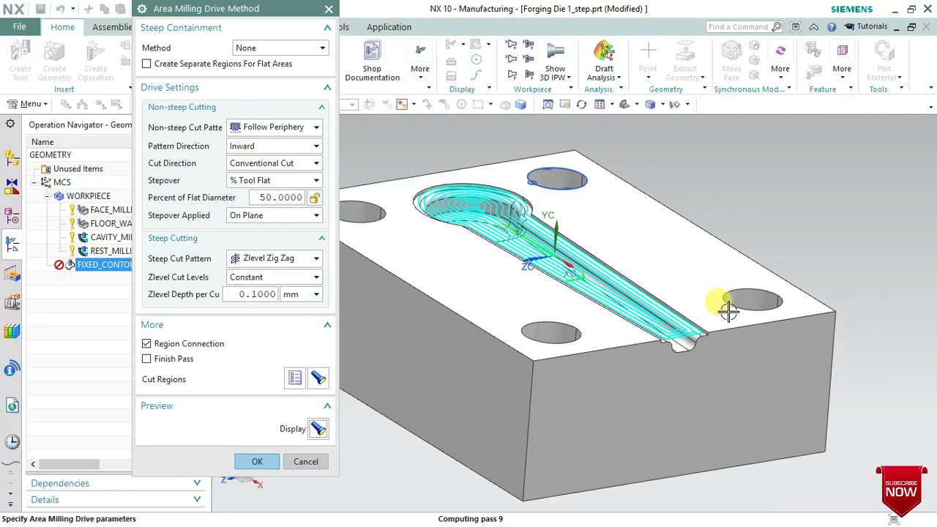
scroll(535, 223, down, 2)
scroll(536, 223, down, 2)
mouse_move(476, 202)
middle_down()
mouse_move(485, 209)
mouse_move(470, 210)
middle_up()
scroll(485, 209, up, 2)
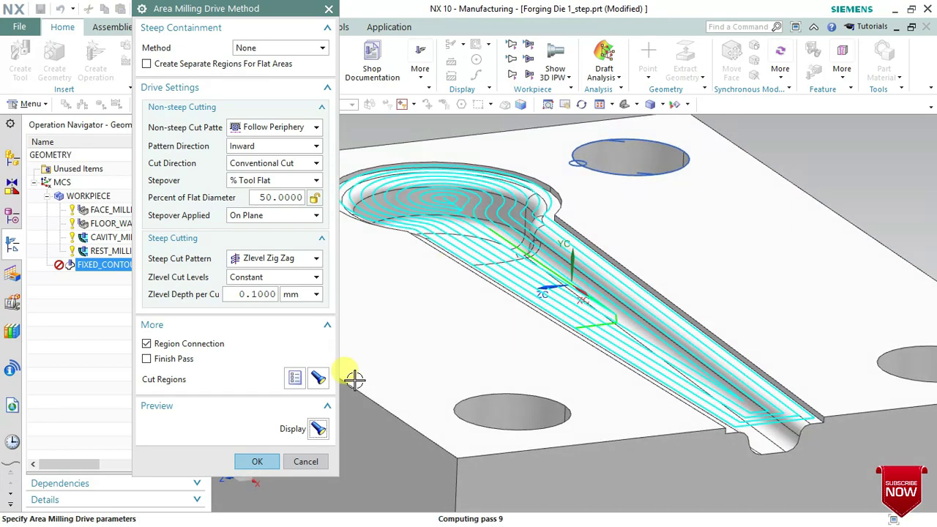
scroll(508, 374, down, 2)
scroll(524, 371, up, 2)
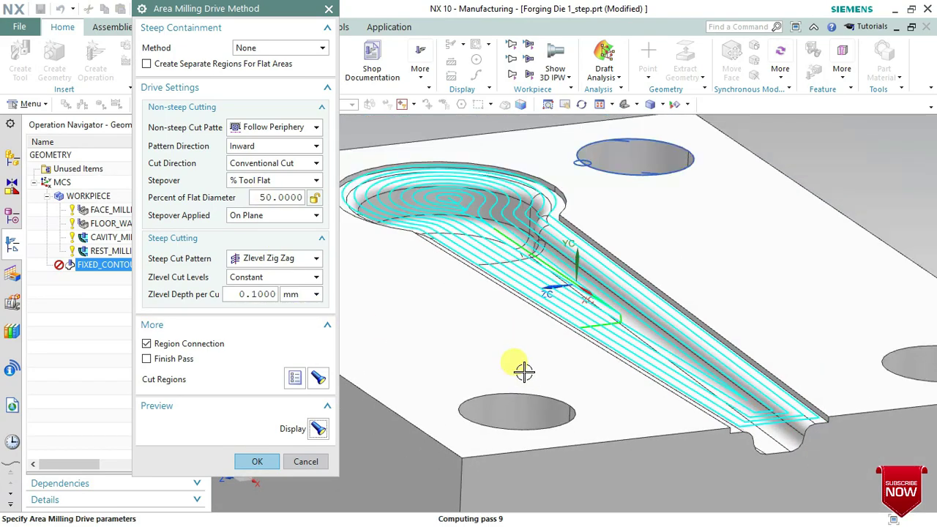
click(258, 278)
click(241, 290)
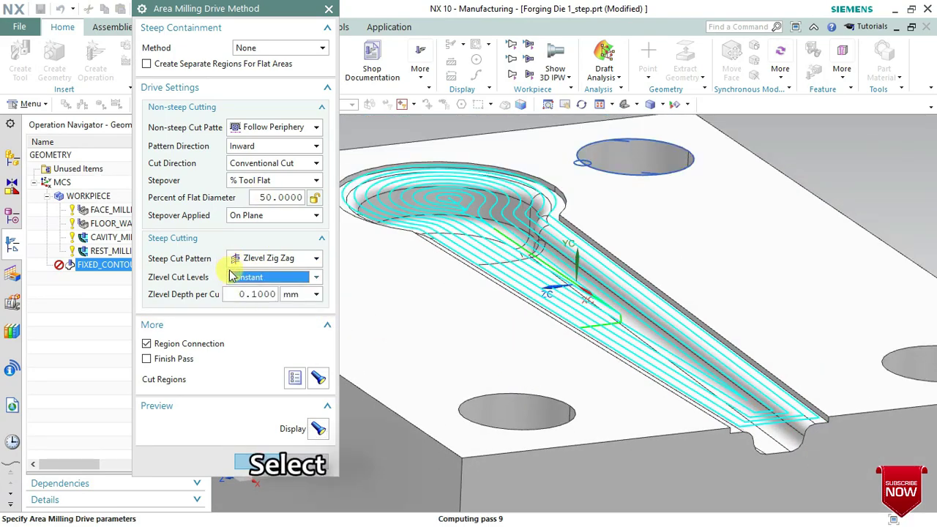
click(242, 215)
click(249, 241)
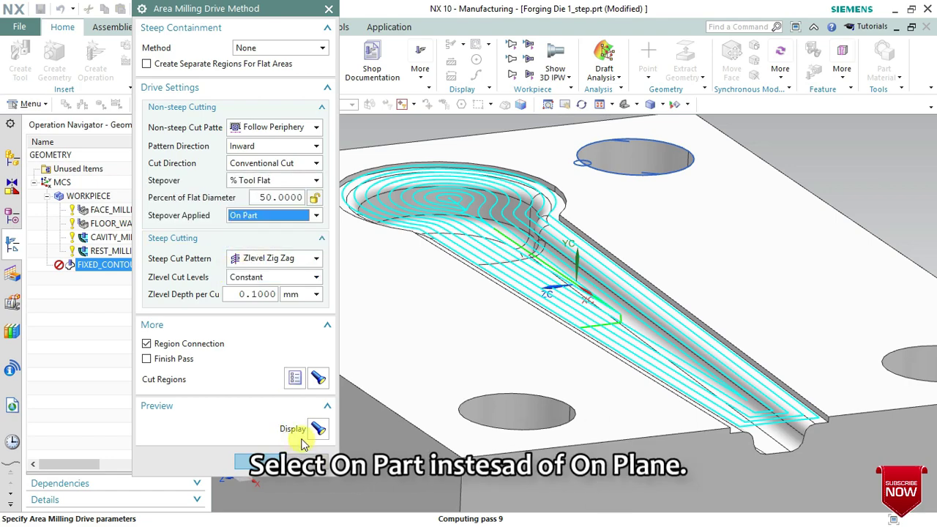
click(318, 428)
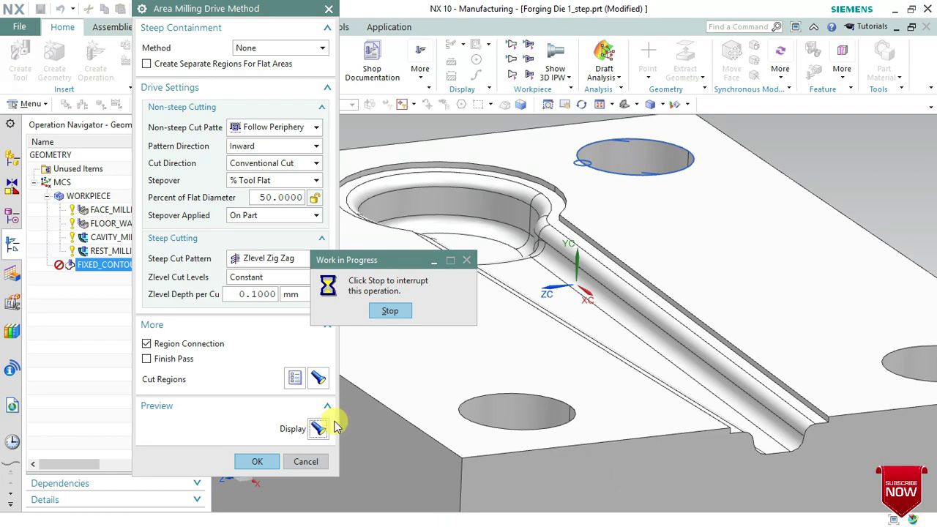
Switch stepover to Constant with a 0.1 mm maximum distance and preview it.
mouse_move(572, 280)
middle_down()
mouse_move(592, 303)
mouse_move(541, 267)
middle_up()
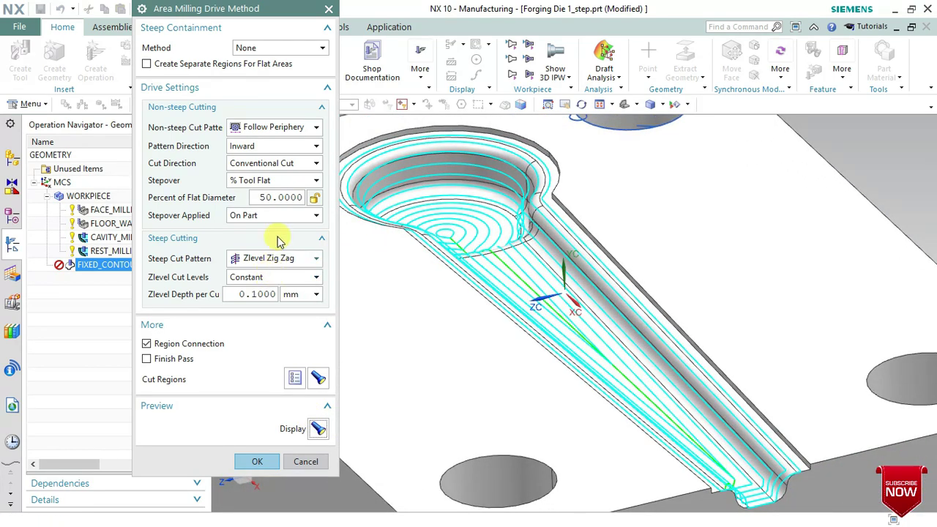
drag(313, 198, 434, 199)
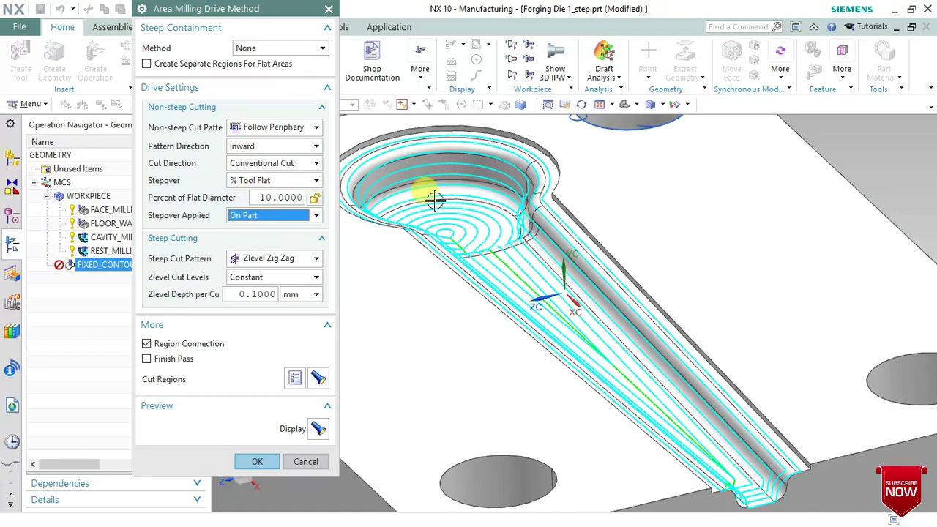
click(268, 182)
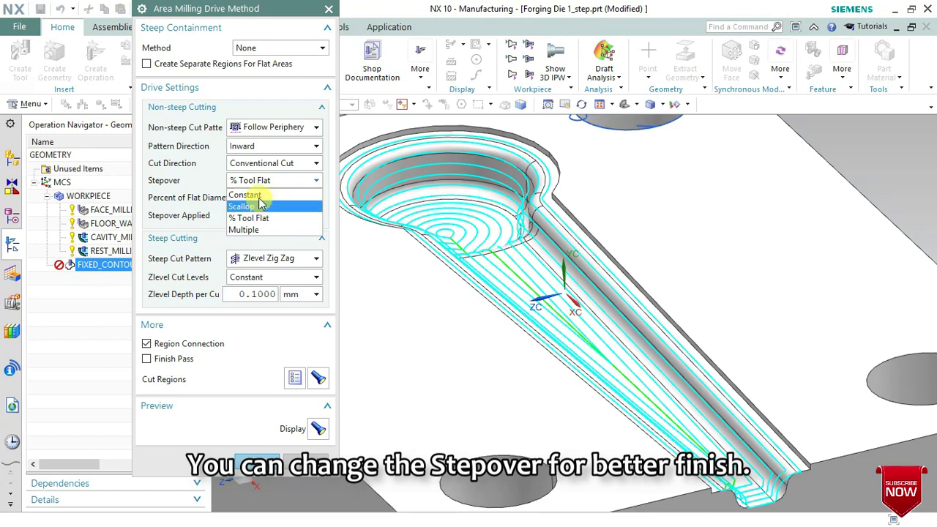
click(248, 195)
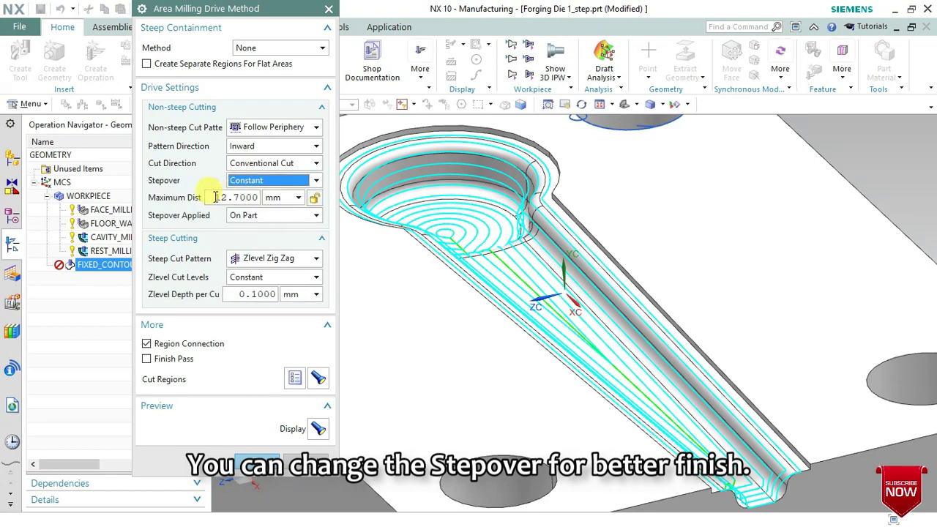
drag(216, 197, 374, 220)
text(0.)
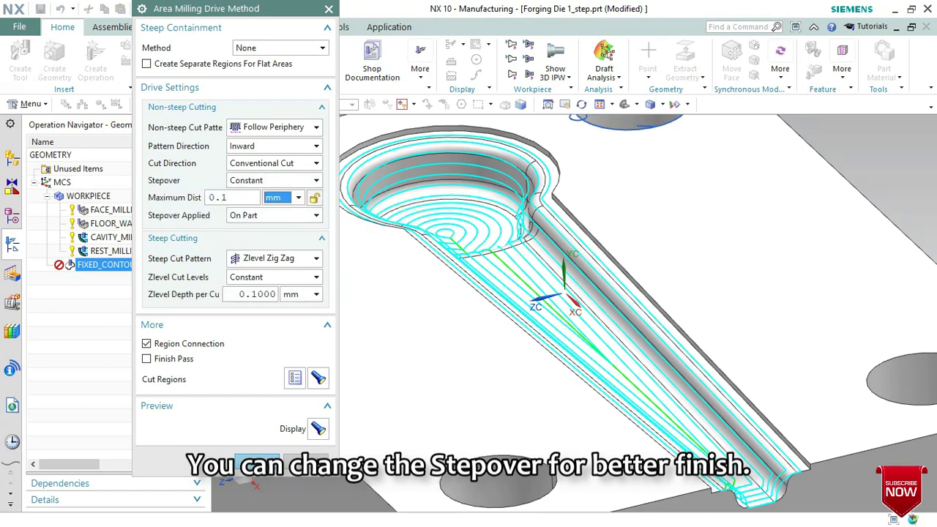
click(319, 428)
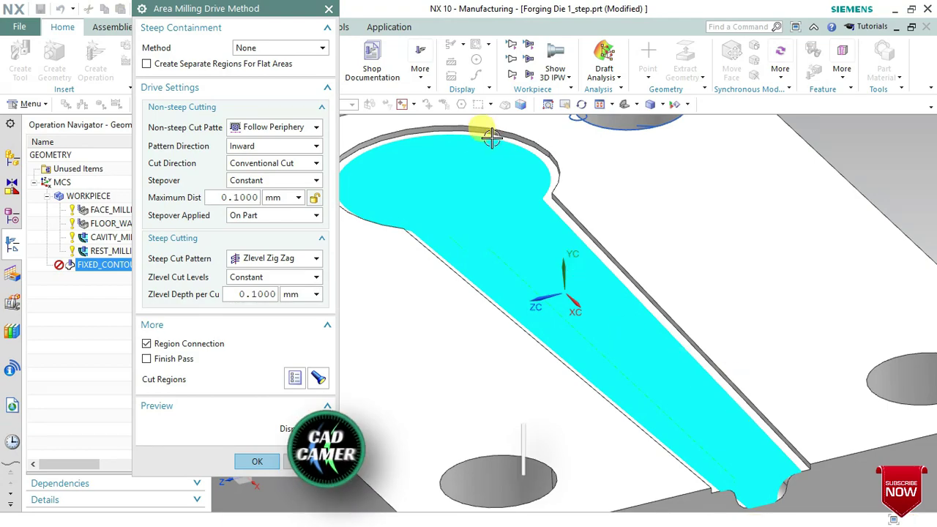
Inspect the dense toolpath across the cavity and accept the drive settings.
scroll(518, 219, up, 2)
scroll(655, 412, down, 1)
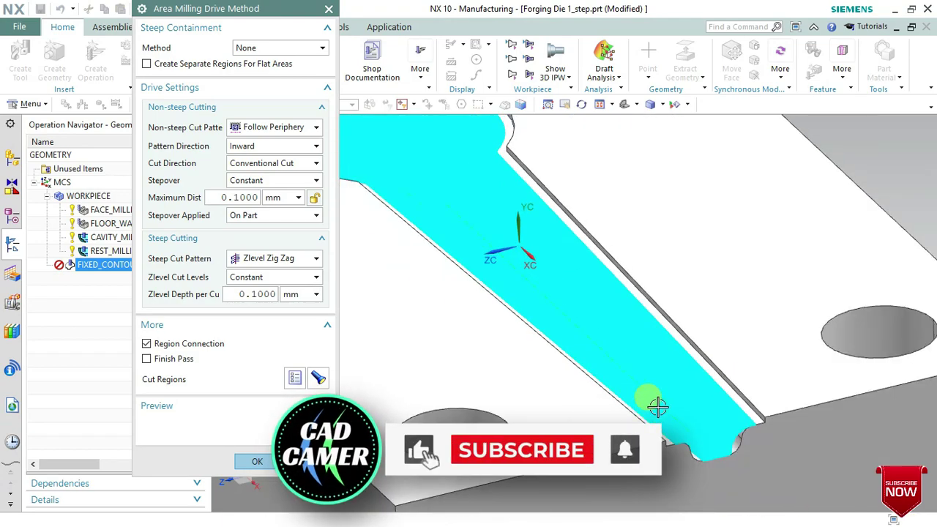
scroll(640, 370, up, 3)
mouse_move(640, 370)
middle_down()
mouse_move(619, 342)
mouse_move(651, 351)
middle_up()
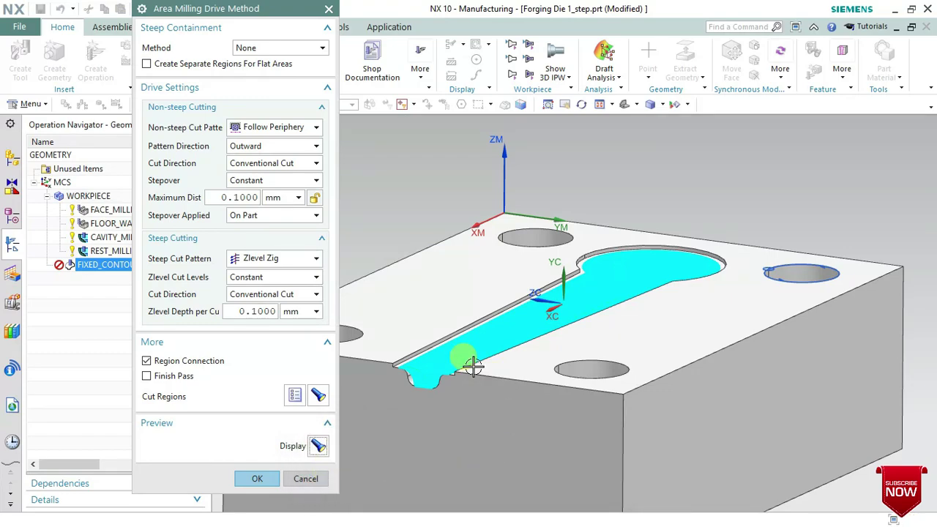
scroll(425, 349, up, 1)
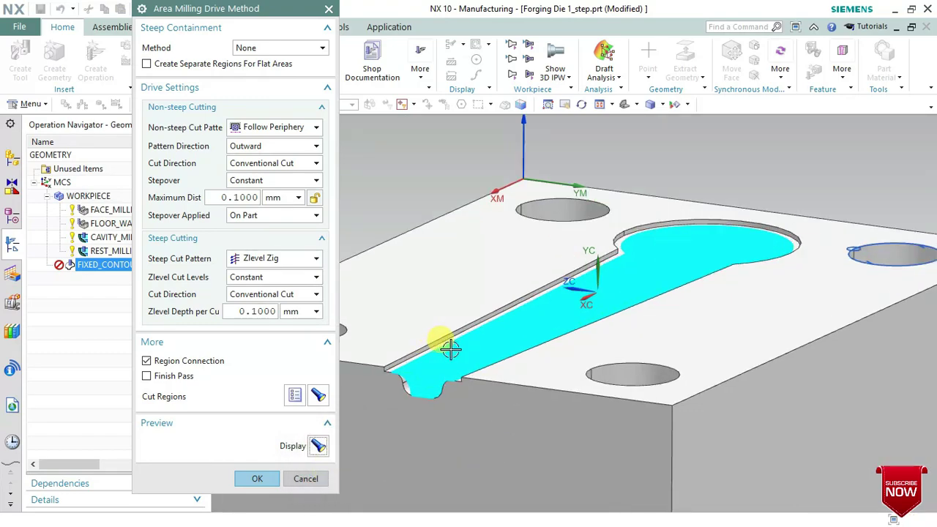
scroll(452, 357, up, 1)
scroll(455, 365, up, 1)
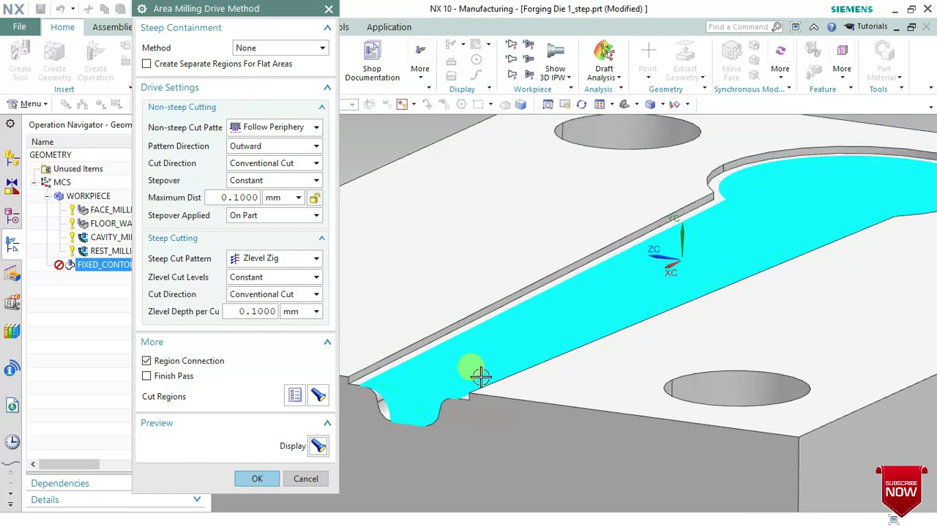
middle_click(300, 452)
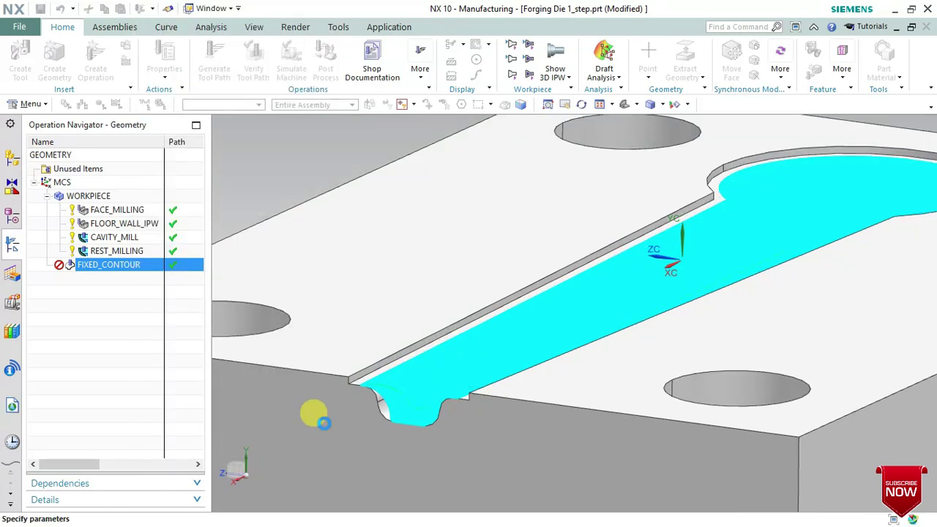
Reopen the Fixed Contour operation and accept it.
middle_click(230, 381)
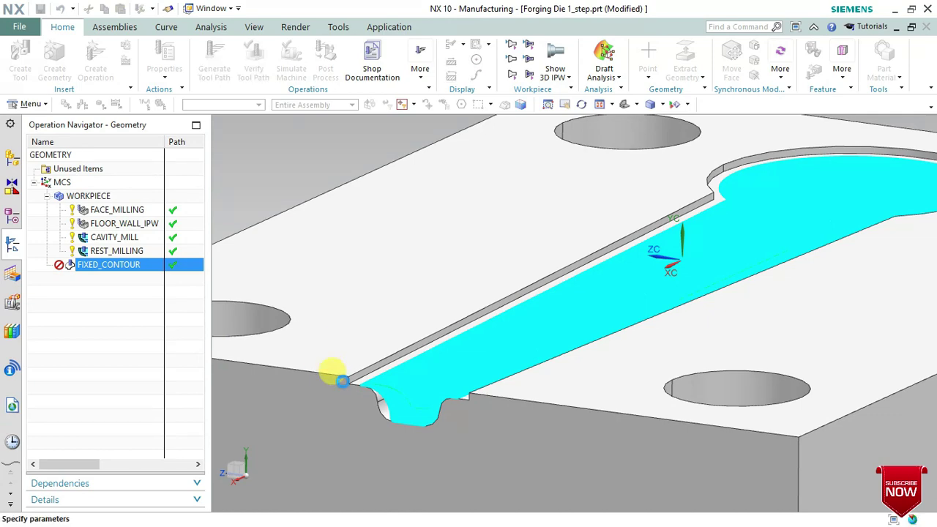
middle_click(344, 390)
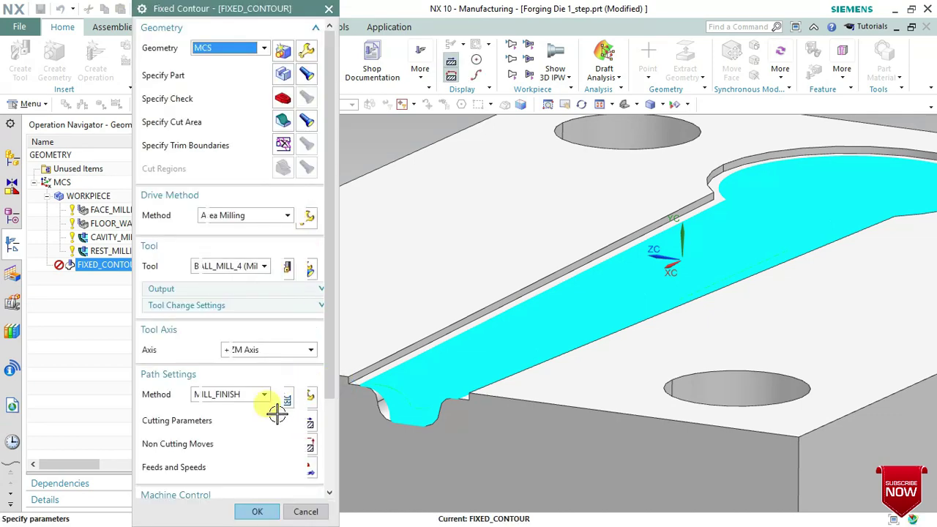
drag(339, 395, 336, 502)
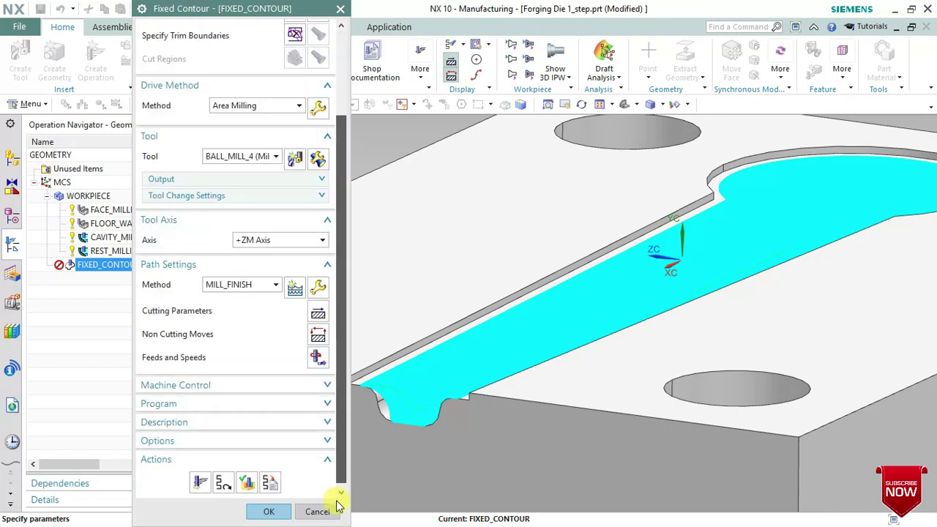
click(253, 508)
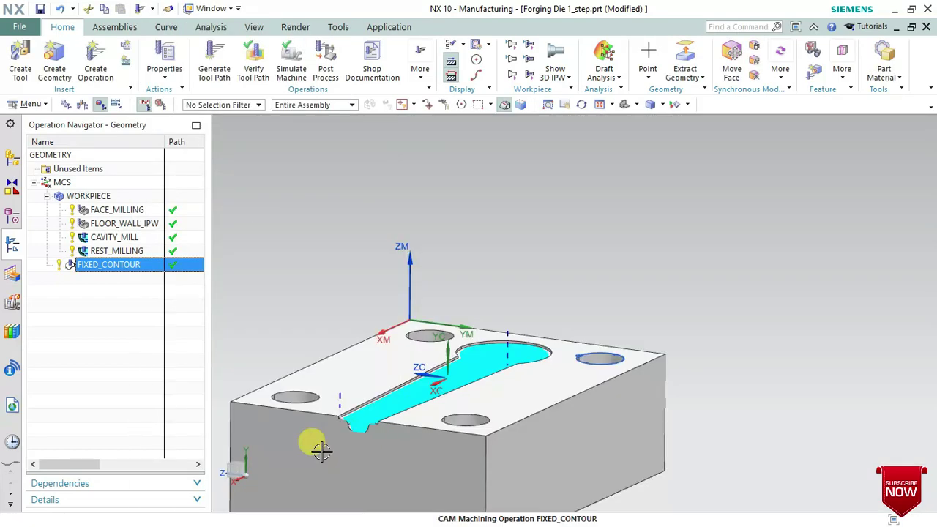
Run Verify Tool Path on FIXED_CONTOUR from the Operation Navigator.
scroll(321, 452, up, 4)
right_click(129, 264)
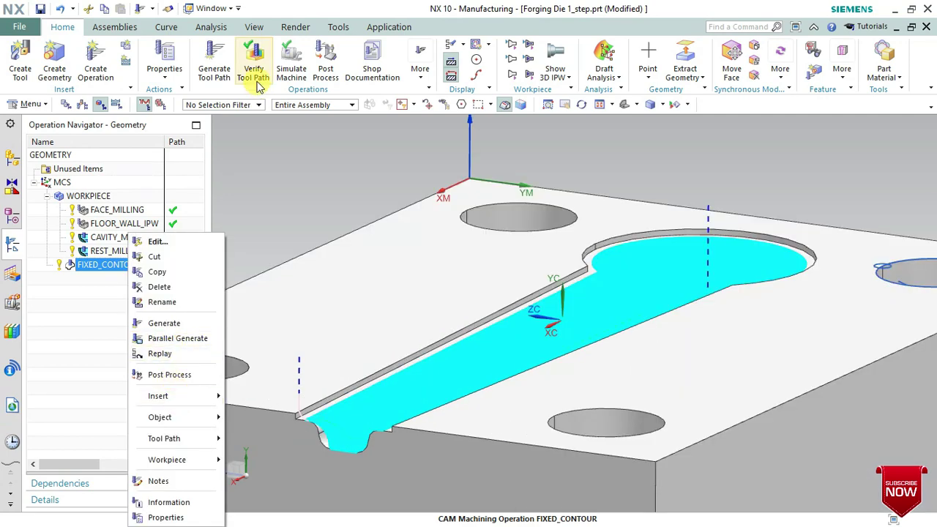
click(292, 67)
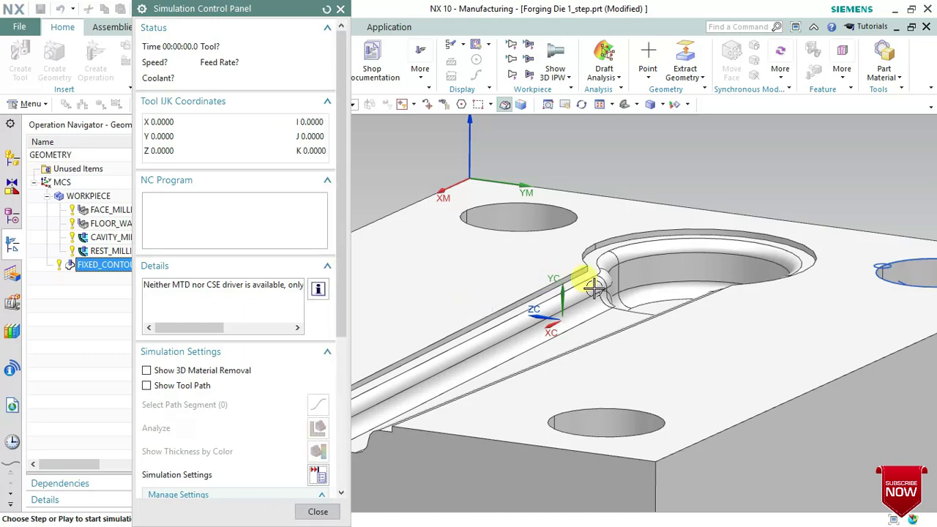
Turn on Show 3D Material Removal and start the finishing toolpath simulation.
scroll(597, 286, up, 2)
scroll(597, 286, down, 3)
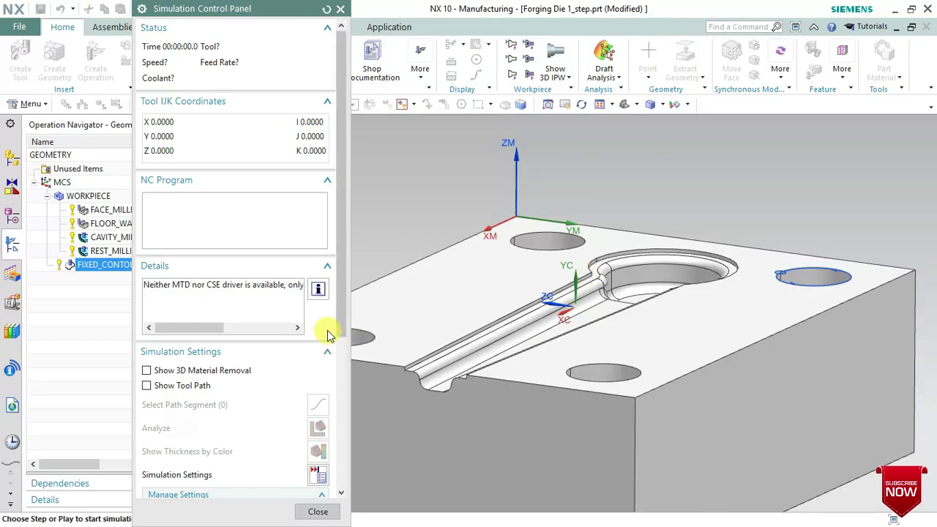
click(186, 370)
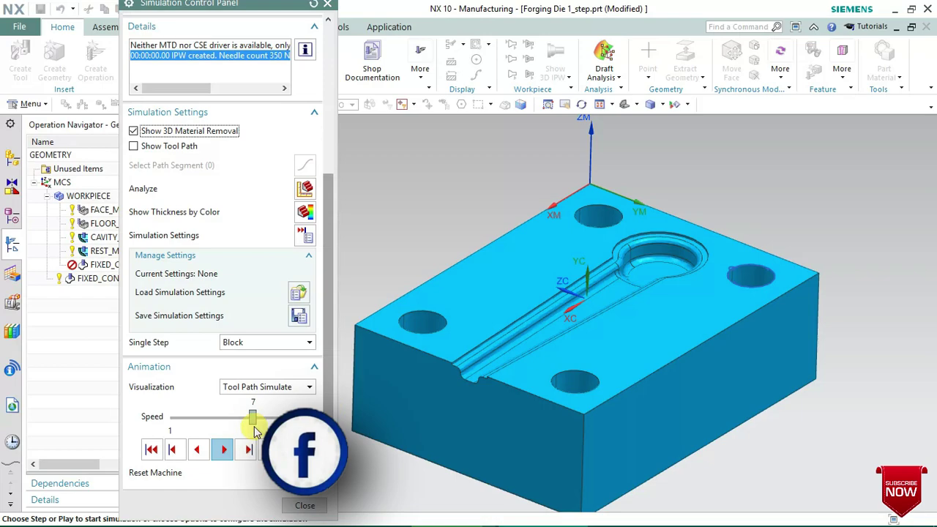
click(223, 448)
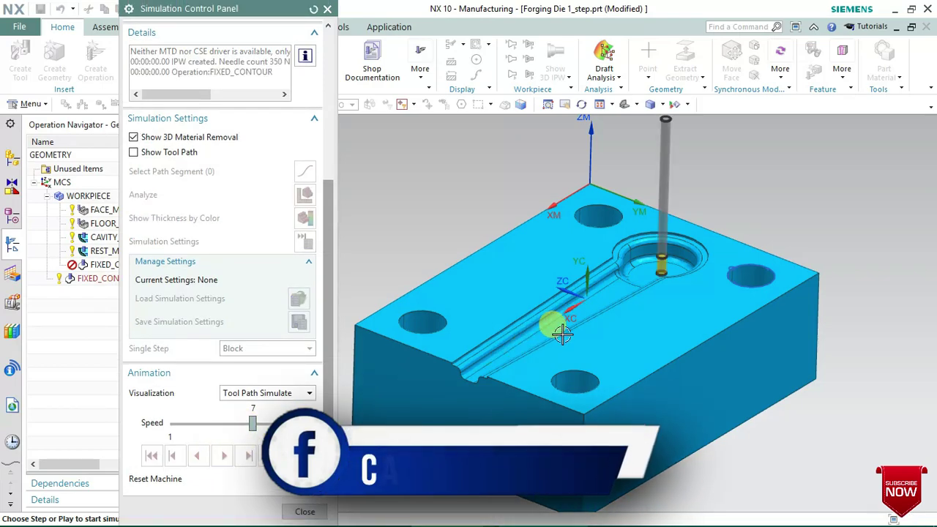
Speed up the simulation playback while watching the cavity being cut.
scroll(561, 303, up, 2)
scroll(691, 265, up, 1)
scroll(680, 262, up, 1)
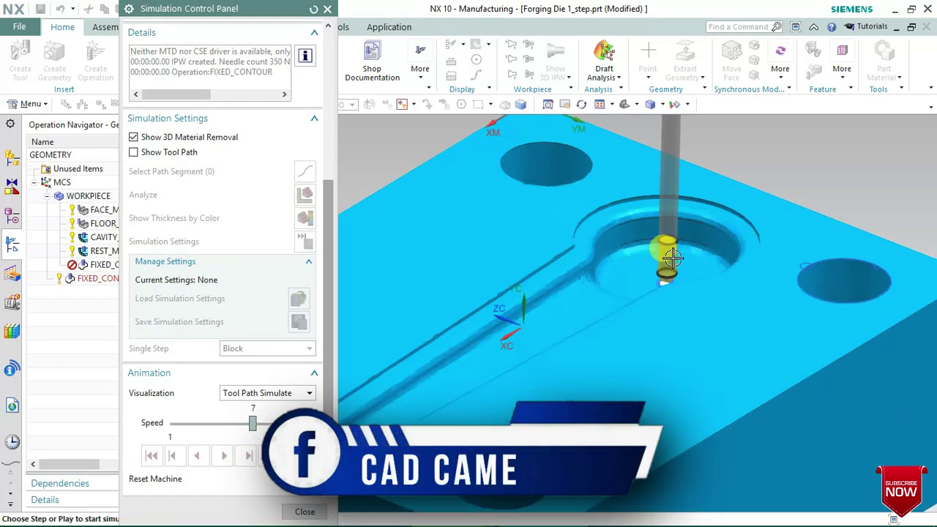
scroll(666, 258, up, 1)
scroll(636, 251, down, 1)
scroll(619, 243, down, 1)
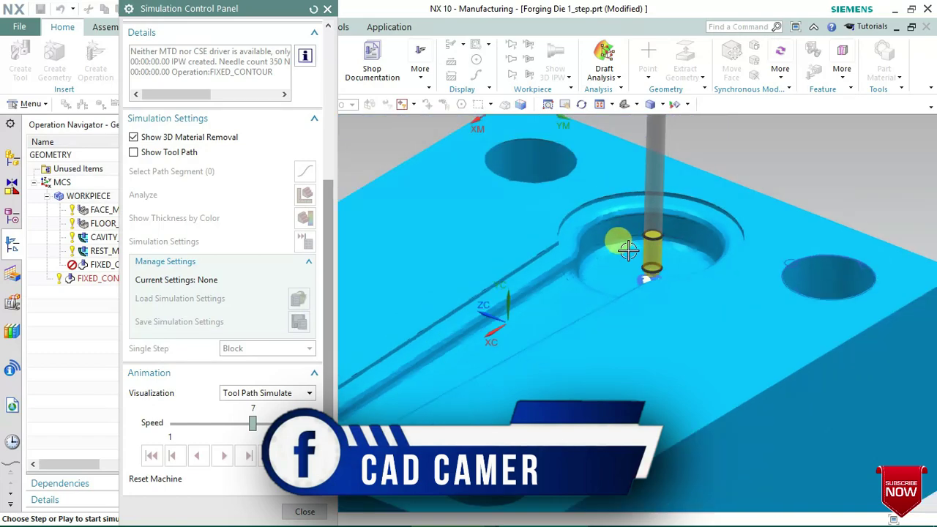
scroll(620, 246, down, 1)
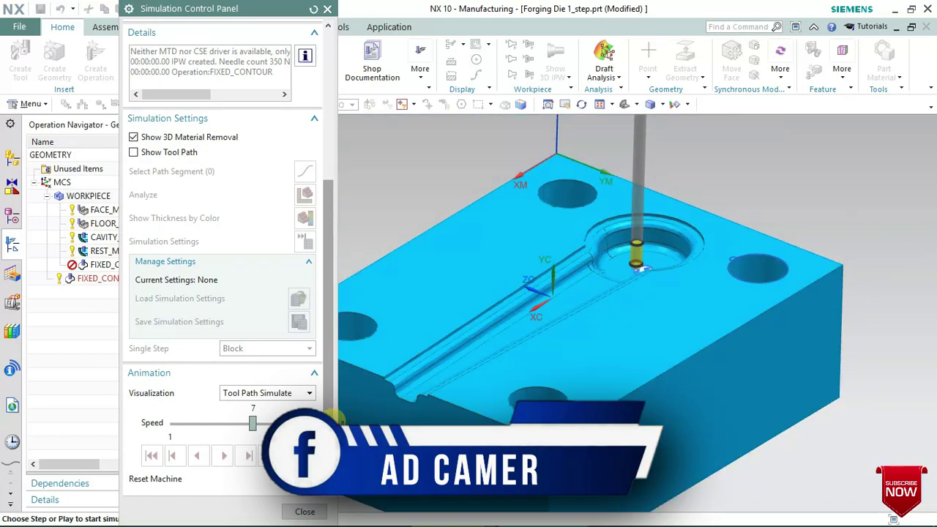
drag(252, 423, 293, 423)
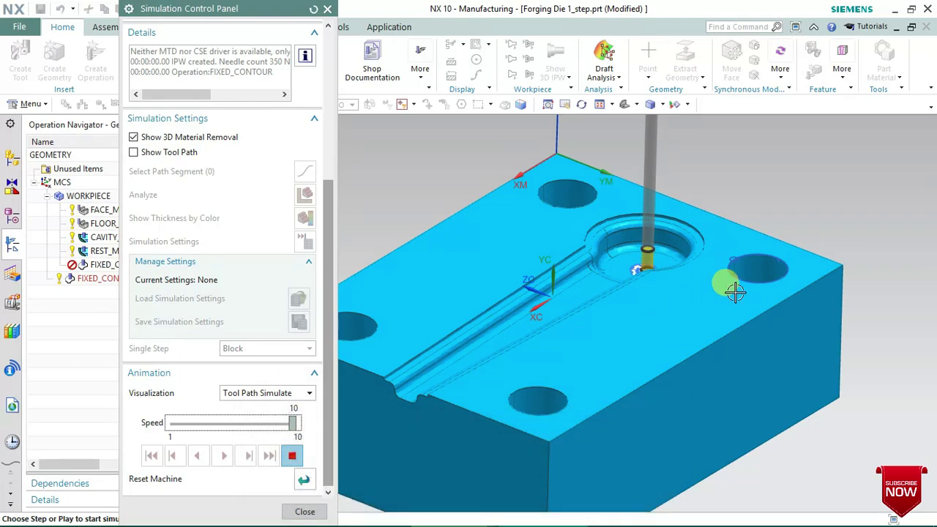
scroll(729, 285, up, 1)
scroll(832, 264, down, 1)
scroll(667, 272, down, 1)
scroll(622, 309, up, 1)
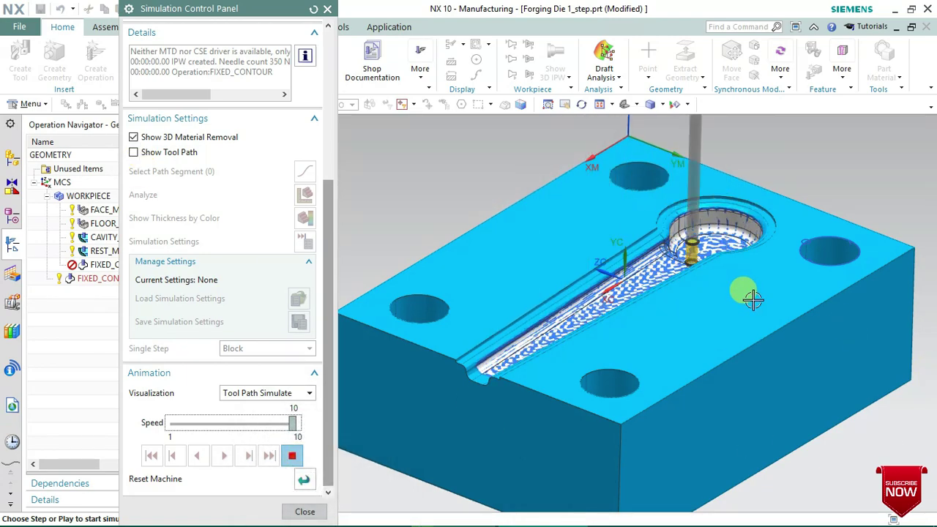
Move the simulation panel aside and rotate the view to see the whole die block.
drag(294, 8, 238, 8)
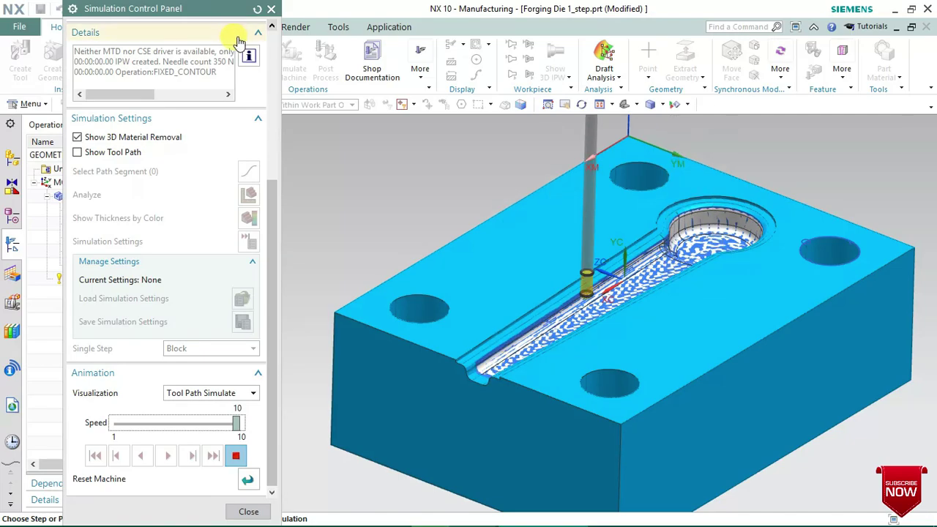
scroll(544, 376, up, 3)
scroll(408, 352, up, 3)
scroll(408, 352, down, 5)
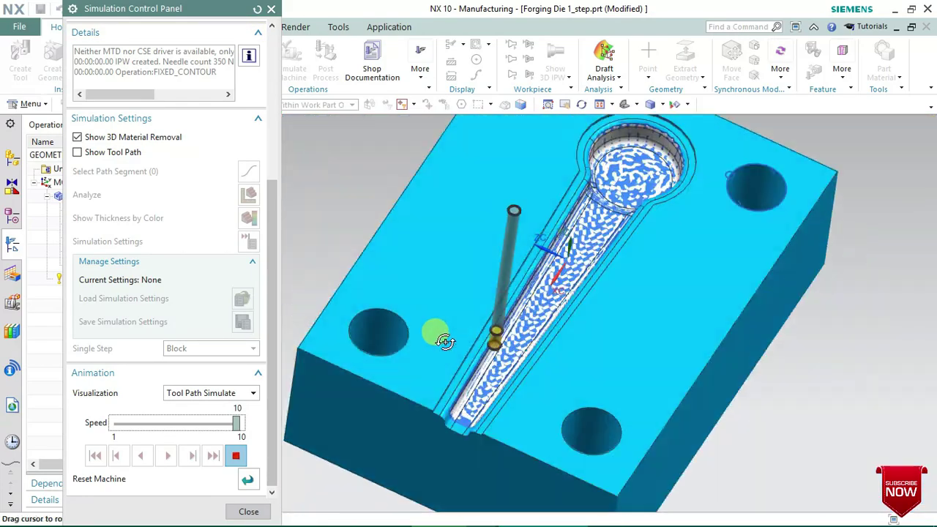
middle_drag(439, 334, 591, 355)
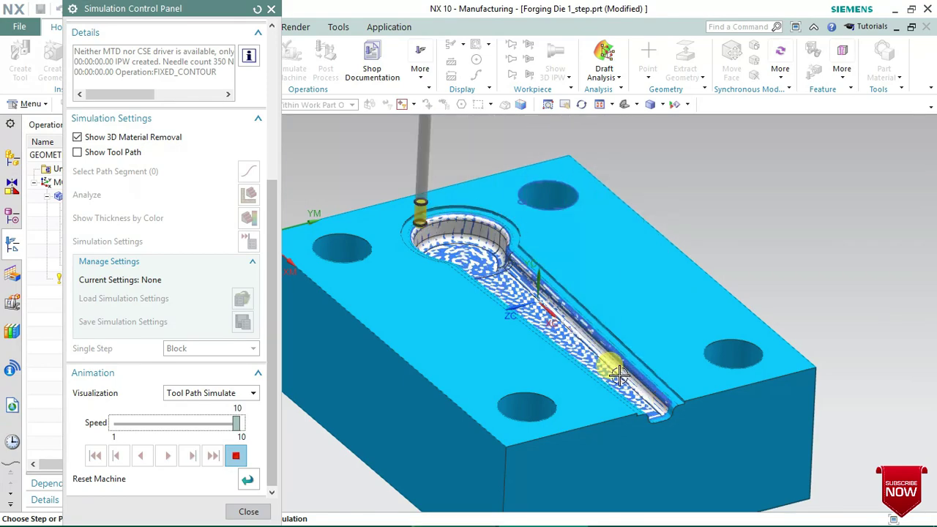
scroll(537, 203, up, 3)
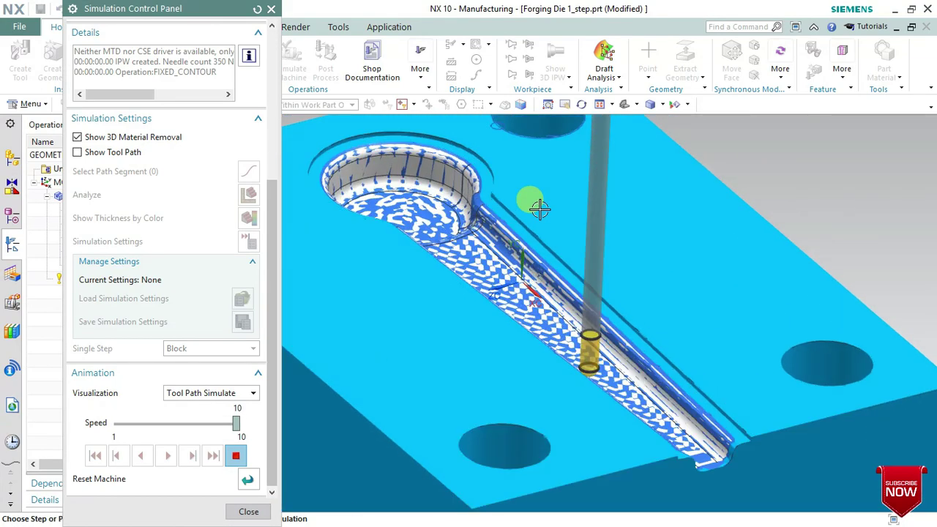
scroll(671, 295, down, 4)
scroll(742, 356, up, 2)
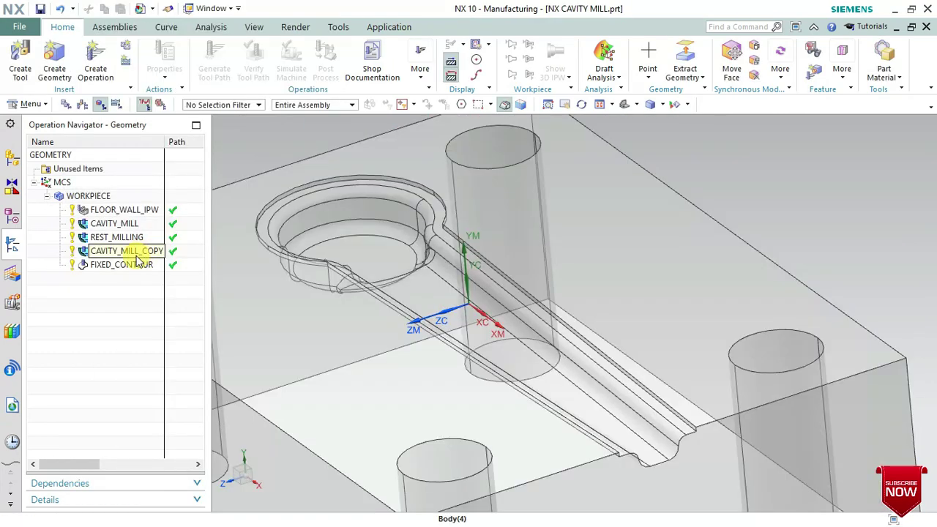
Open the FIXED_CONTOUR operation for editing from the Operation Navigator.
click(128, 266)
right_click(128, 269)
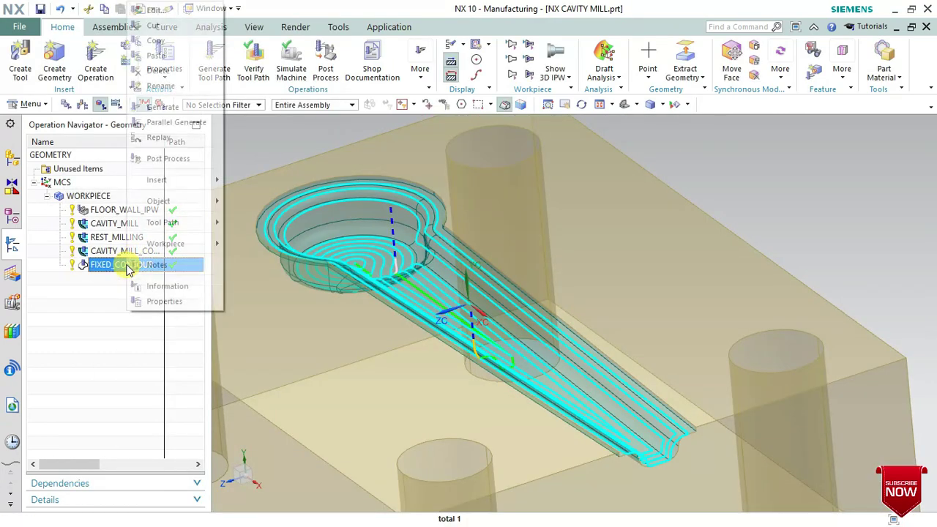
click(153, 11)
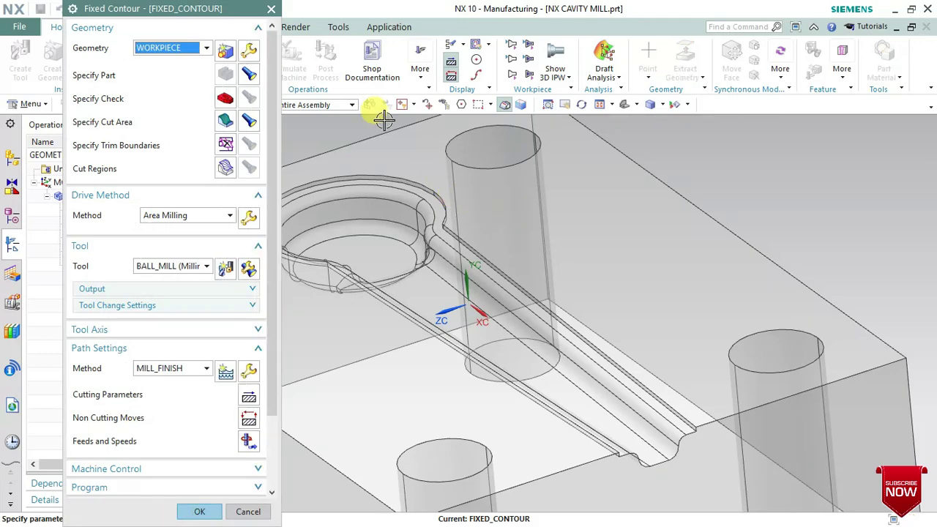
Display the specified part geometry and the cut area faces on the die.
click(247, 76)
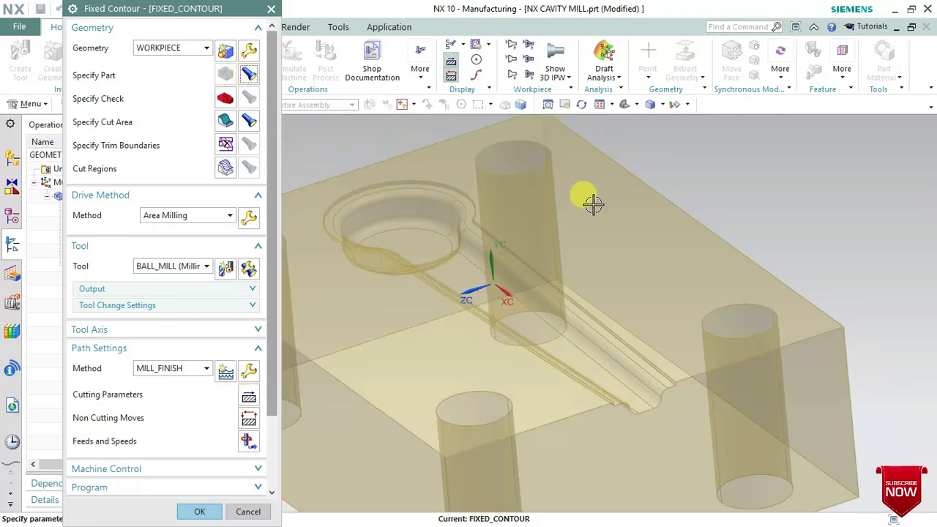
middle_drag(589, 201, 547, 271)
click(249, 123)
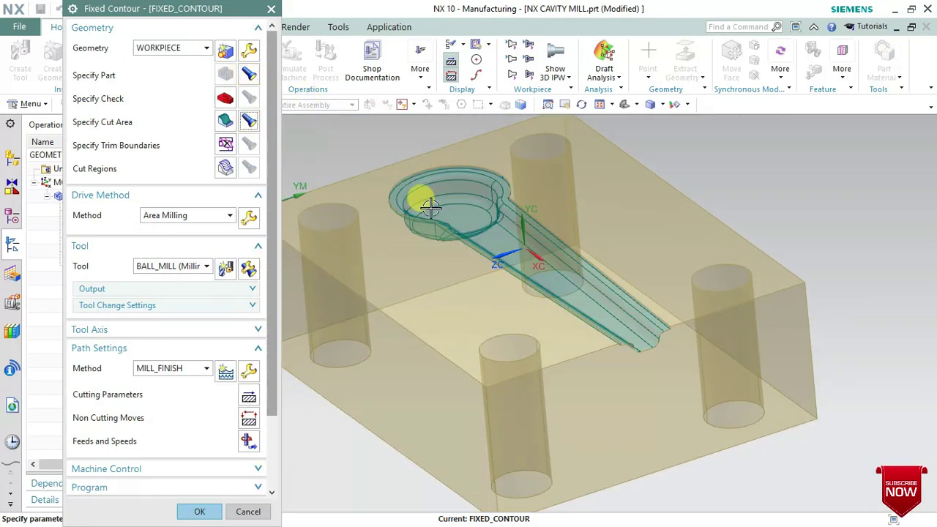
scroll(495, 225, up, 2)
scroll(537, 202, up, 2)
scroll(531, 194, up, 1)
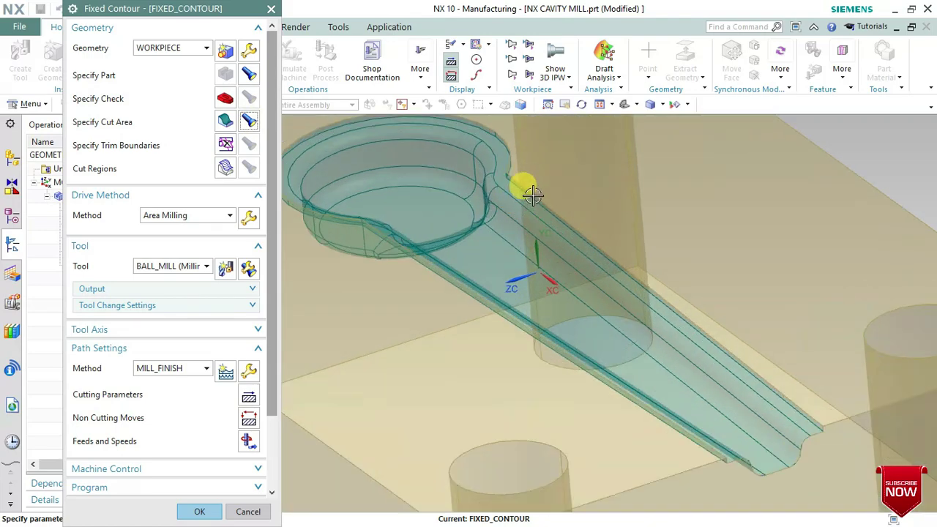
scroll(532, 194, down, 2)
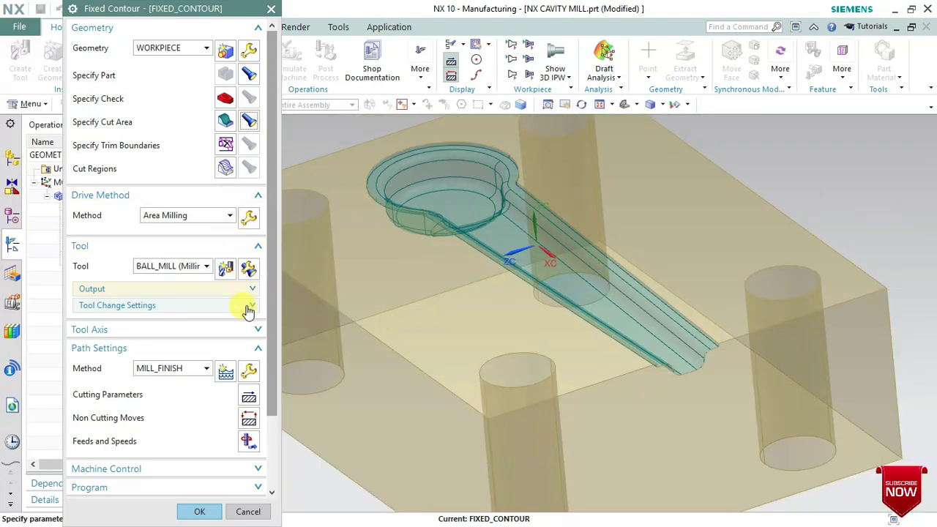
scroll(272, 314, down, 3)
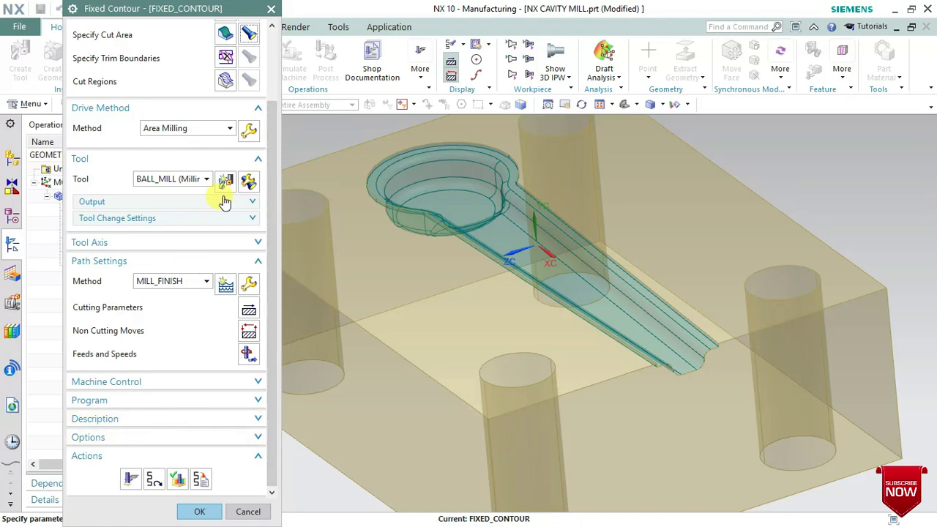
Open the Area Milling drive settings, keeping Follow Periphery as the non-steep cut pattern.
middle_click(249, 132)
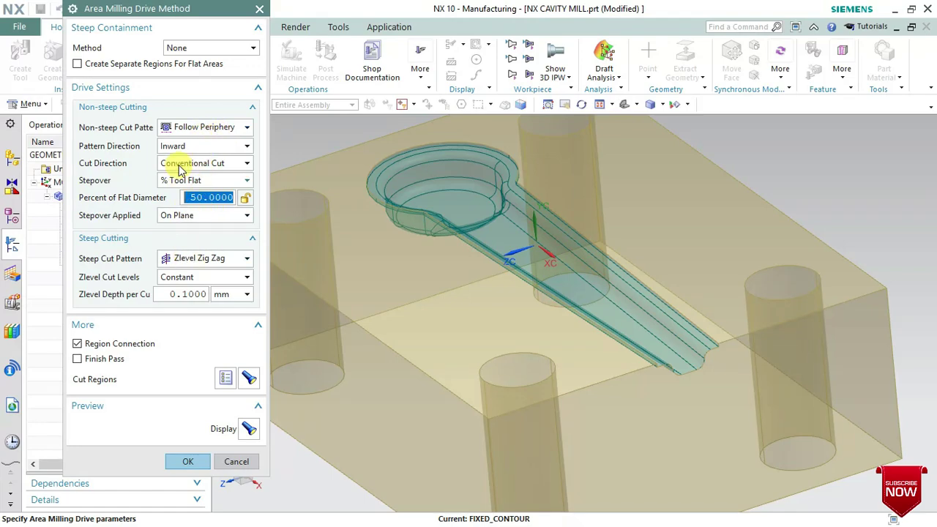
click(177, 128)
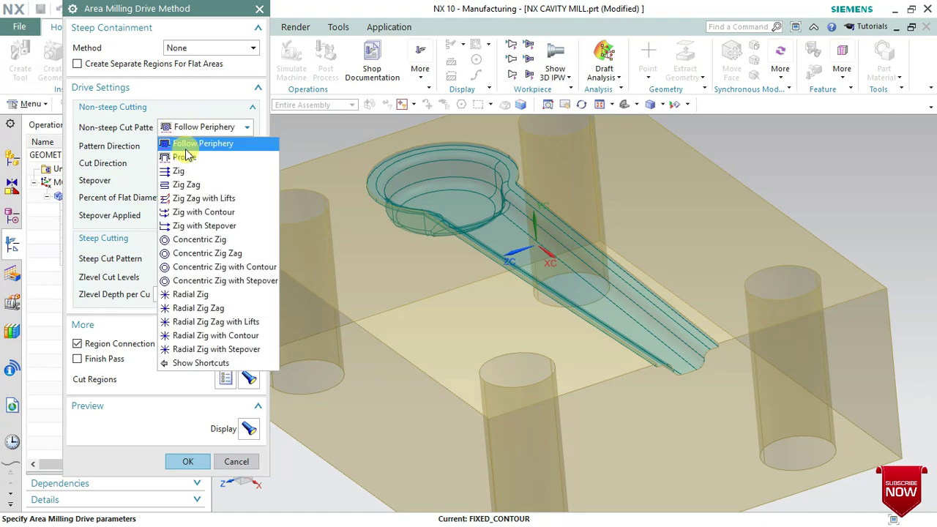
click(185, 150)
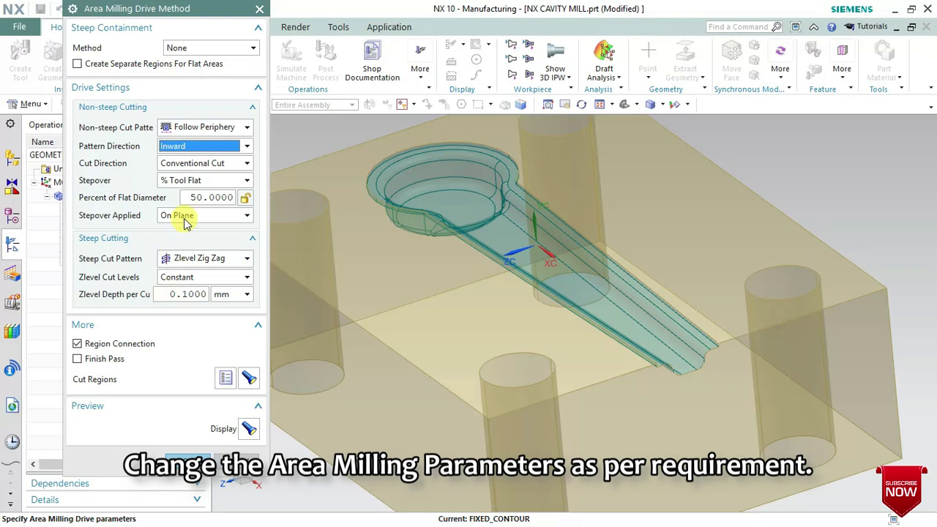
Set a constant 0.1 mm stepover and 1 mm Zlevel depth per cut, then preview the region.
click(202, 181)
click(192, 180)
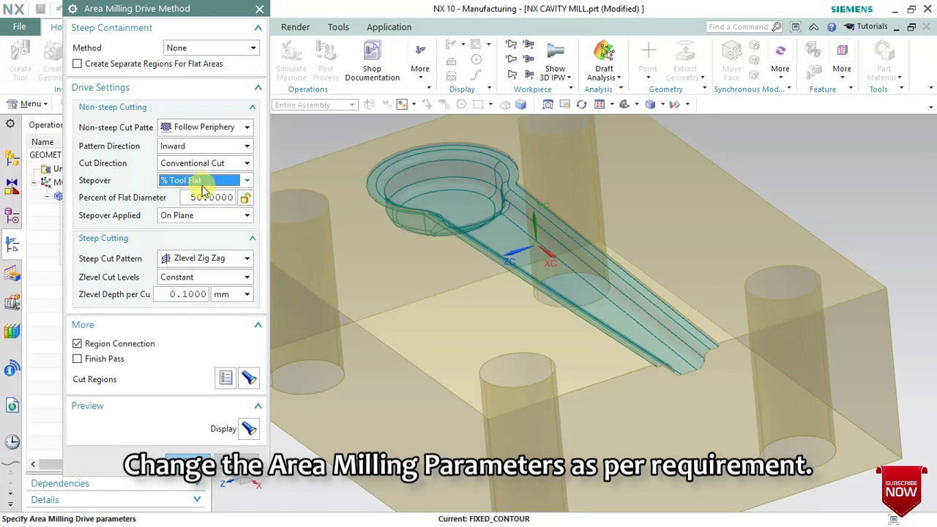
click(198, 196)
click(184, 180)
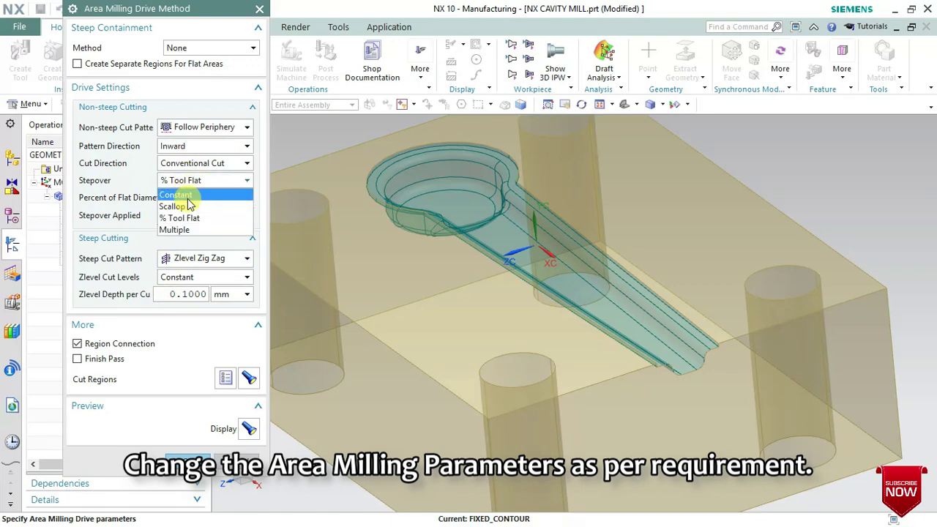
click(188, 198)
click(138, 196)
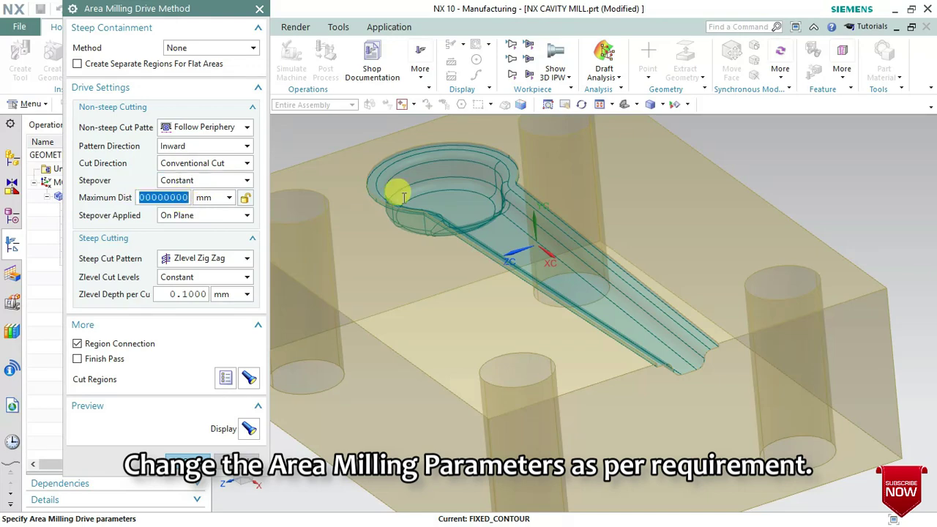
text(0.1000)
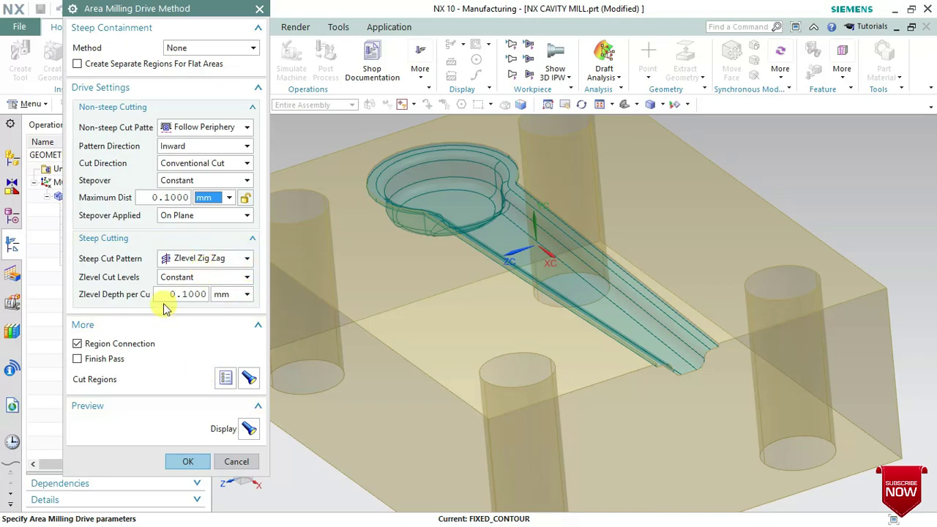
text(1)
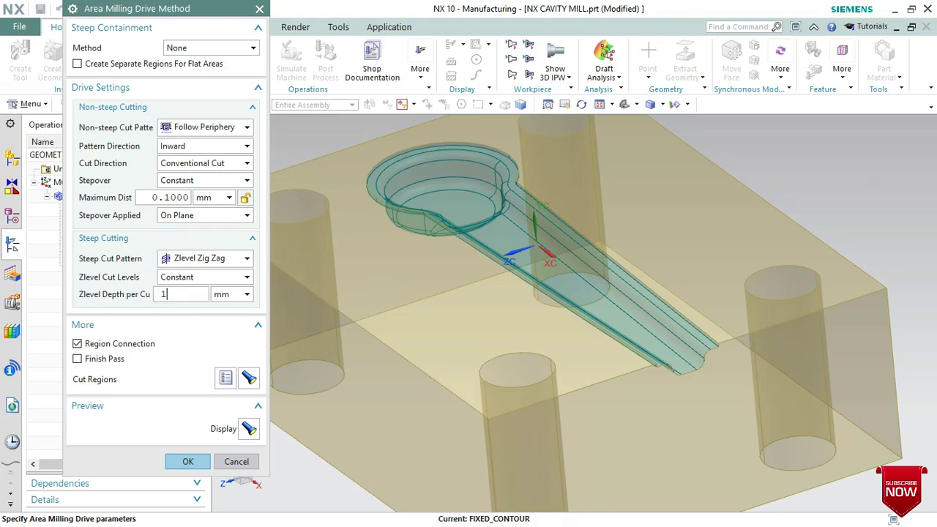
key(Tab)
click(251, 426)
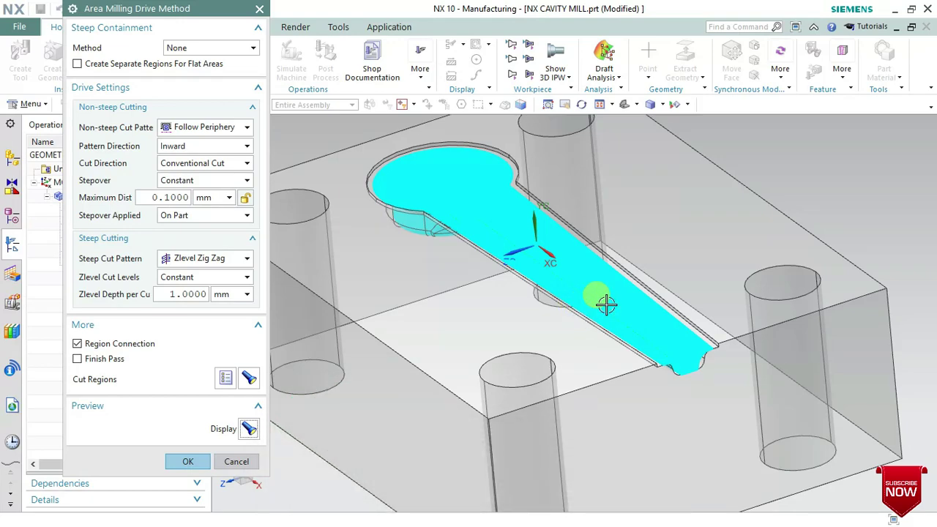
scroll(315, 373, up, 2)
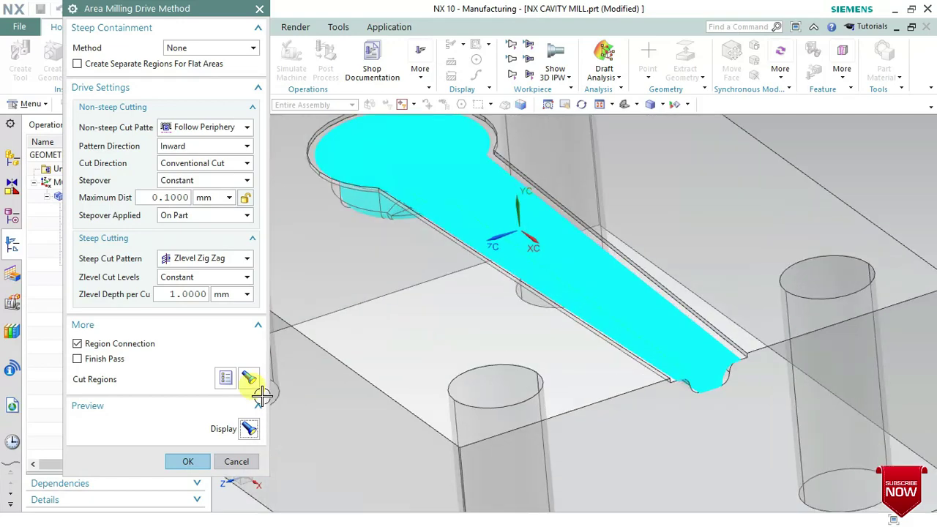
Accept the Area Milling drive settings and reopen the FIXED_CONTOUR operation.
click(187, 459)
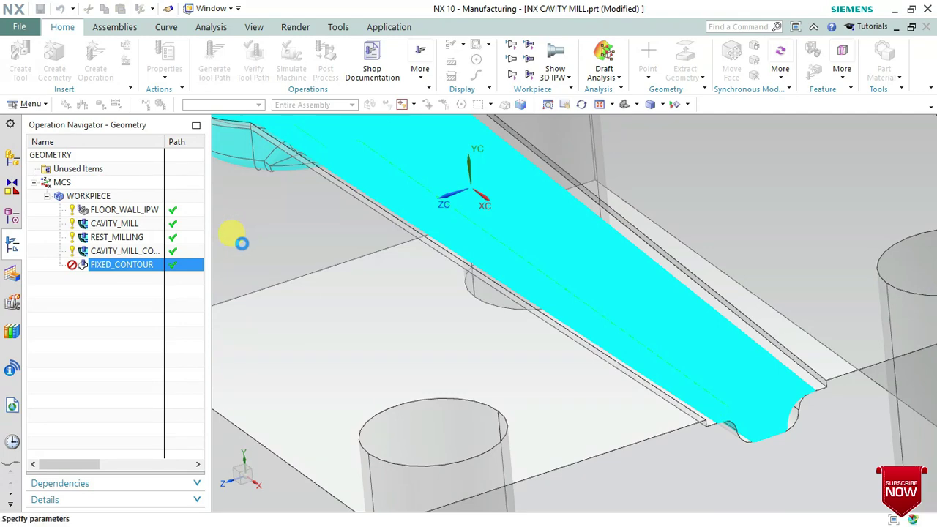
double_click(126, 265)
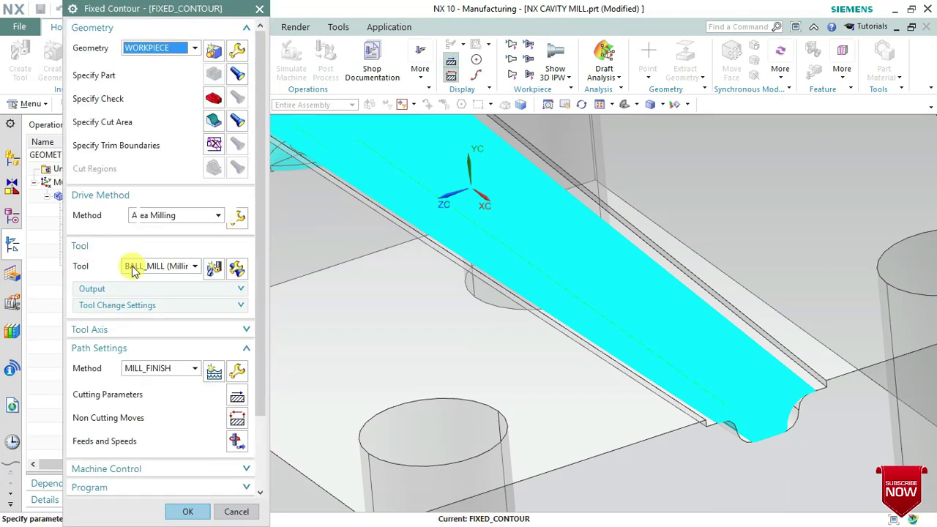
scroll(261, 452, down, 2)
scroll(261, 451, down, 2)
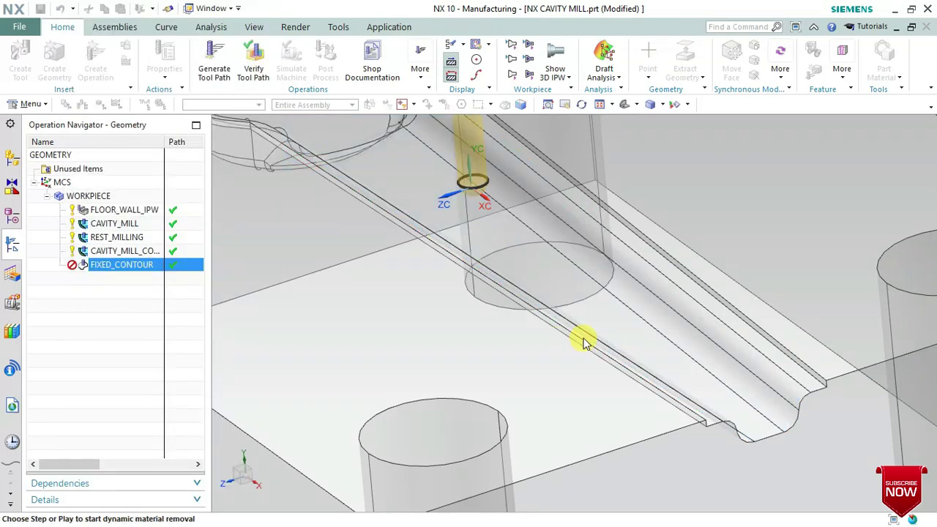
scroll(582, 342, up, 3)
scroll(596, 338, up, 3)
scroll(598, 336, down, 5)
scroll(565, 251, down, 2)
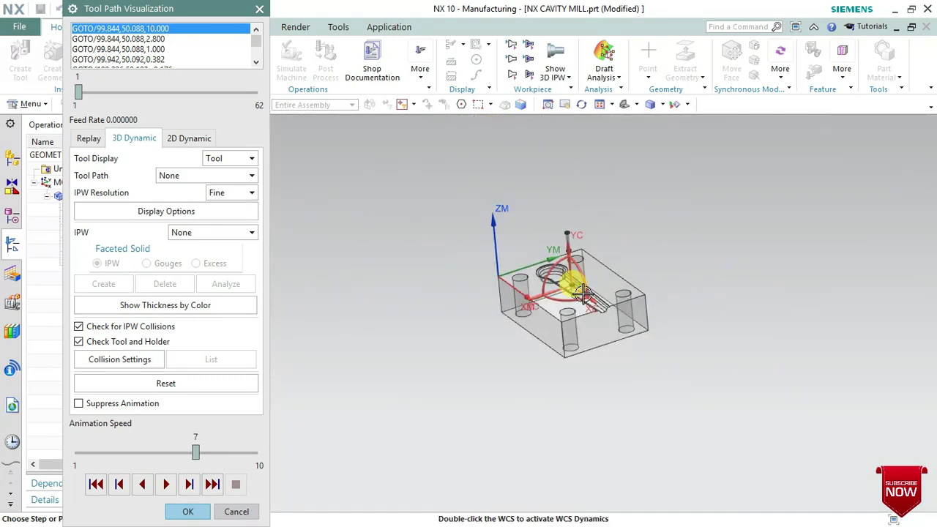
scroll(497, 249, up, 3)
scroll(480, 273, up, 2)
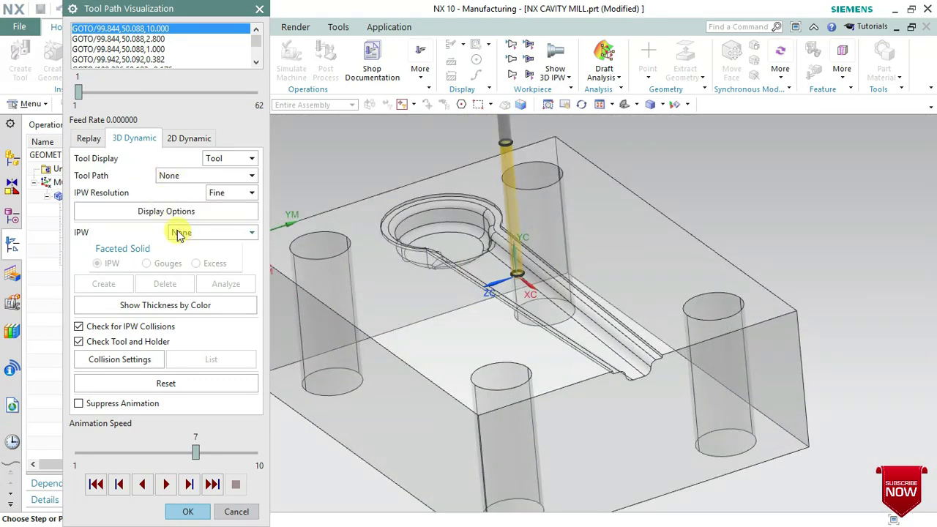
Play the 3D dynamic simulation at Medium IPW resolution, IPW unsaved, animation speed 8.
click(233, 192)
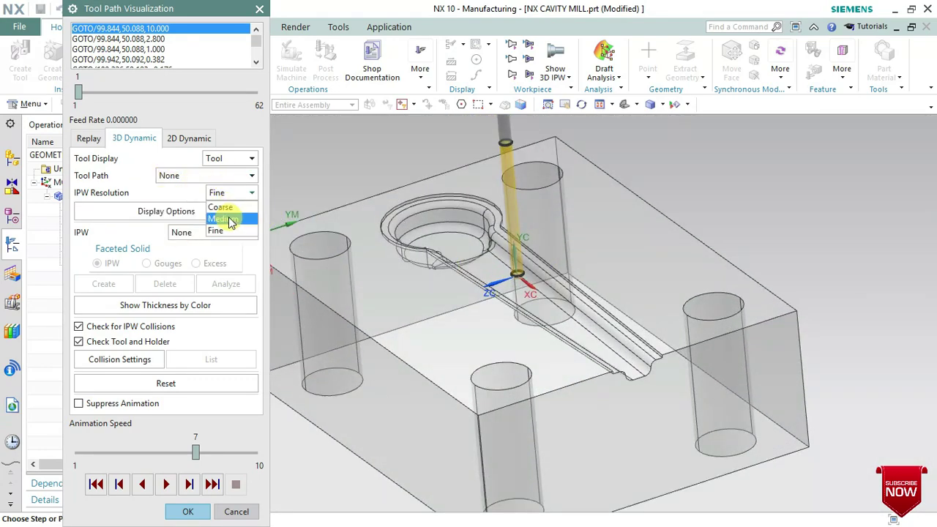
click(229, 219)
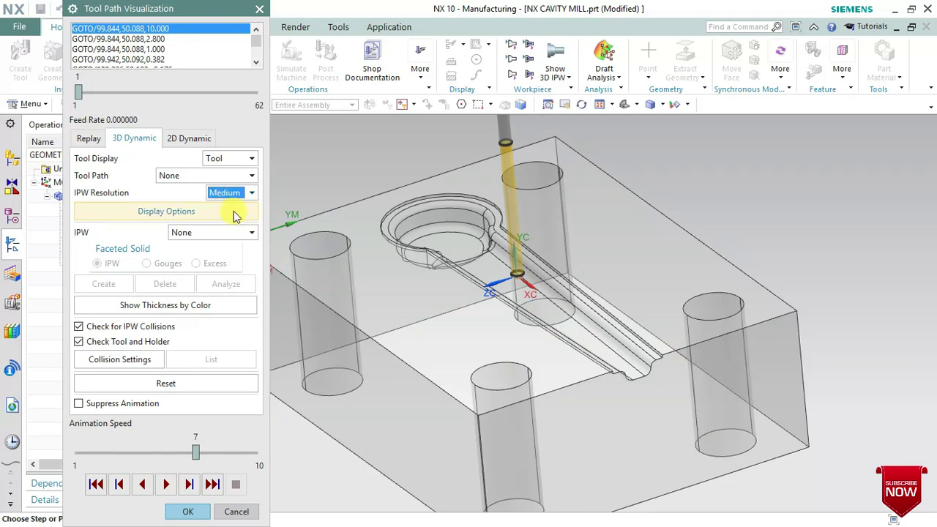
click(184, 232)
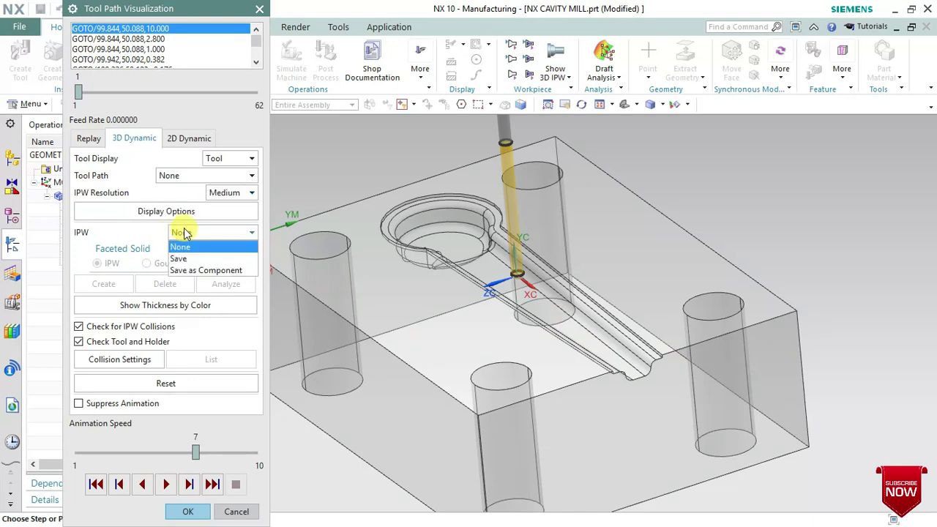
click(183, 247)
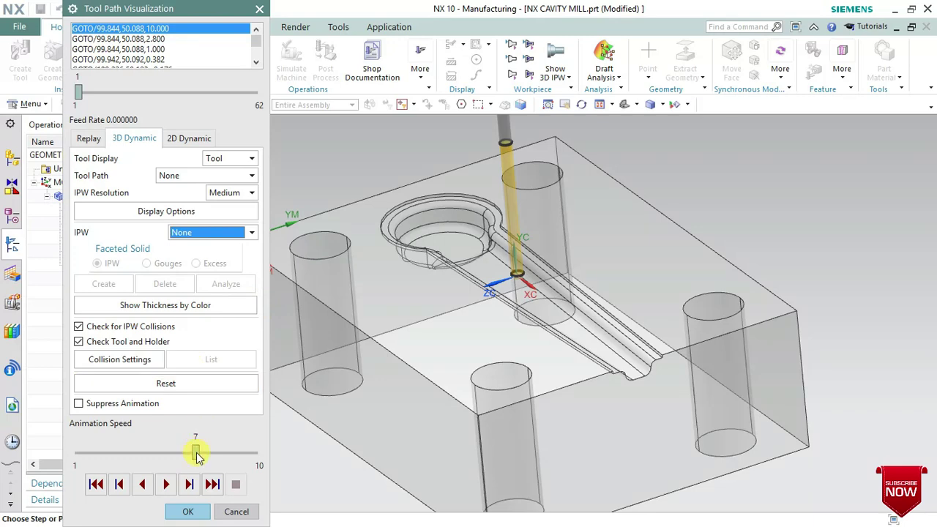
drag(196, 453, 215, 454)
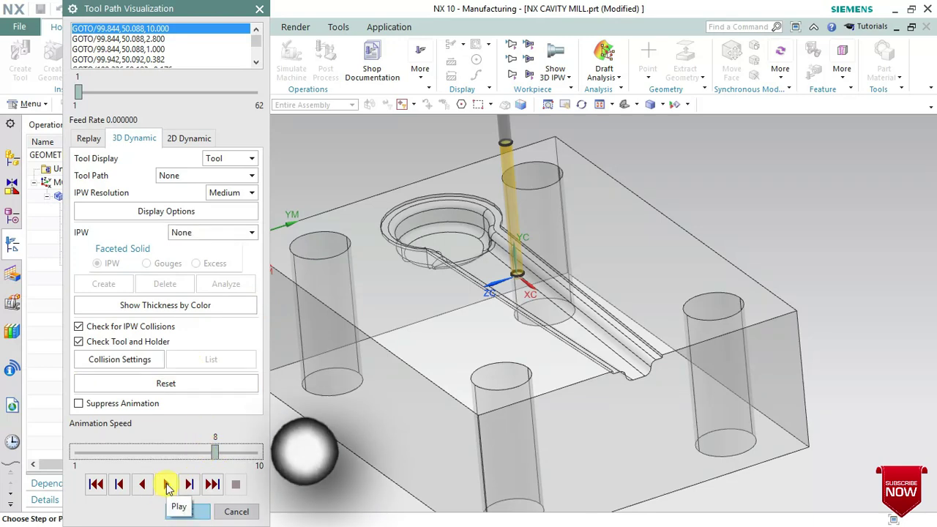
click(166, 484)
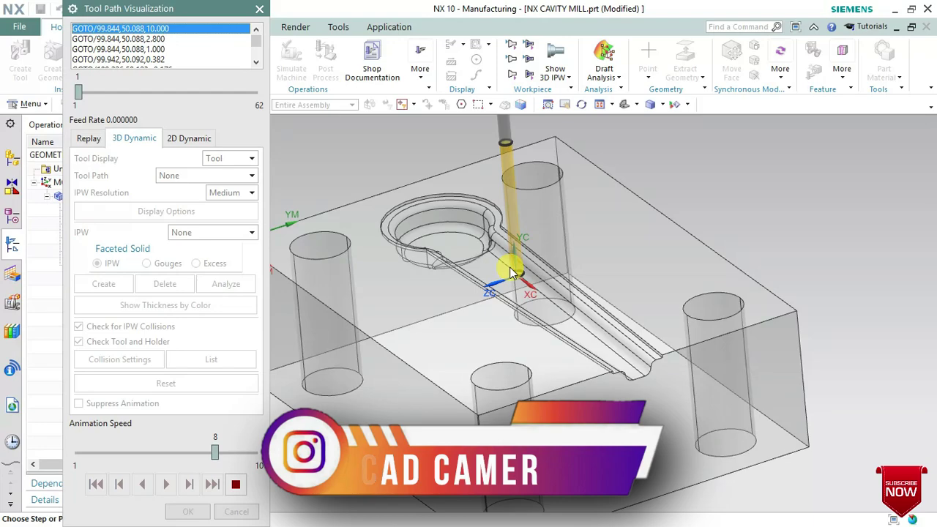
Zoom and orbit around the machined block to inspect the pocket and slot.
scroll(508, 266, up, 3)
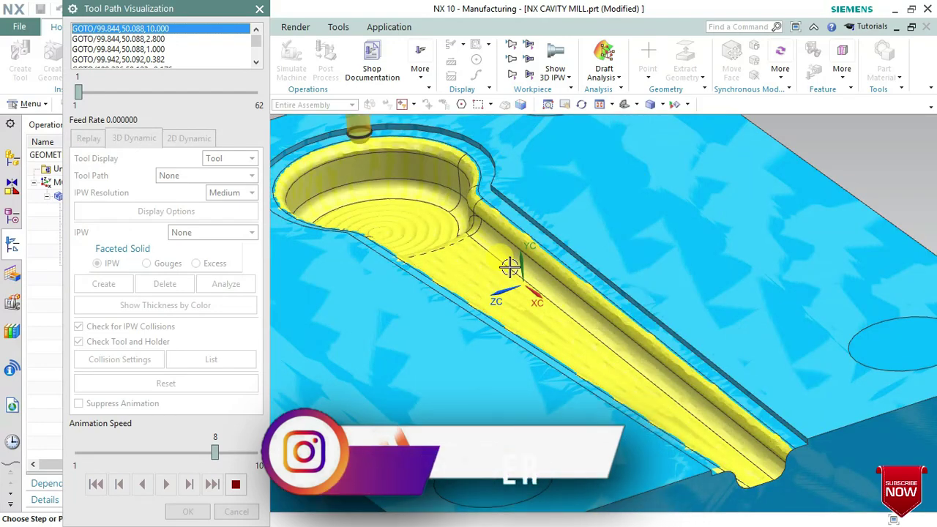
scroll(554, 278, down, 3)
scroll(570, 287, up, 1)
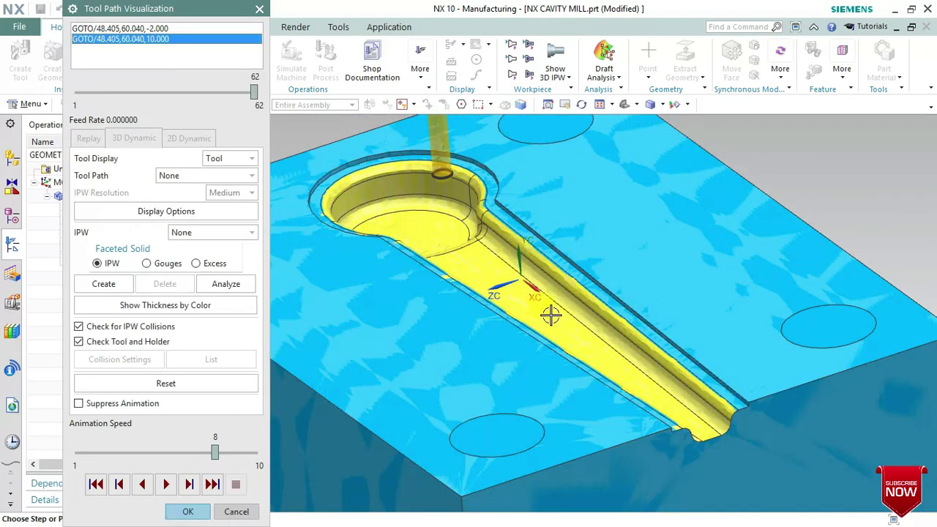
scroll(512, 271, up, 2)
scroll(518, 247, up, 1)
scroll(519, 249, down, 3)
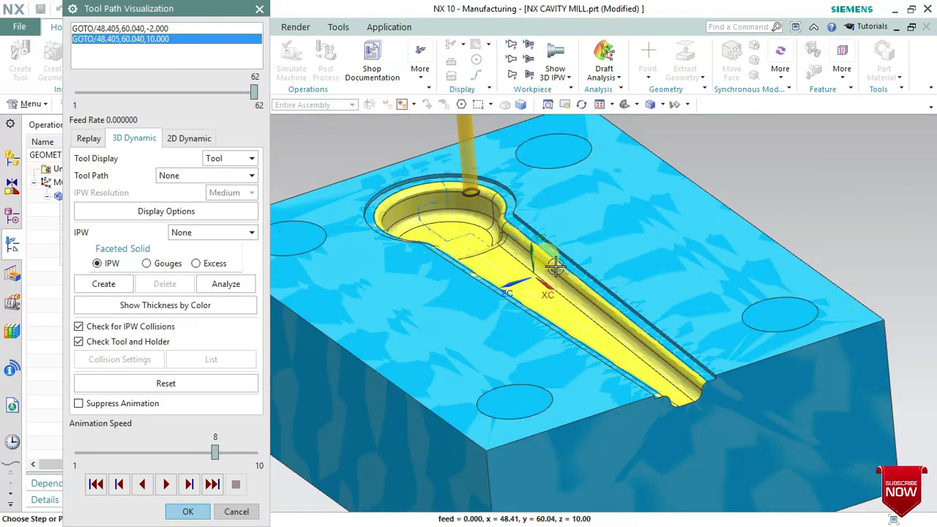
scroll(541, 271, up, 1)
scroll(533, 276, up, 1)
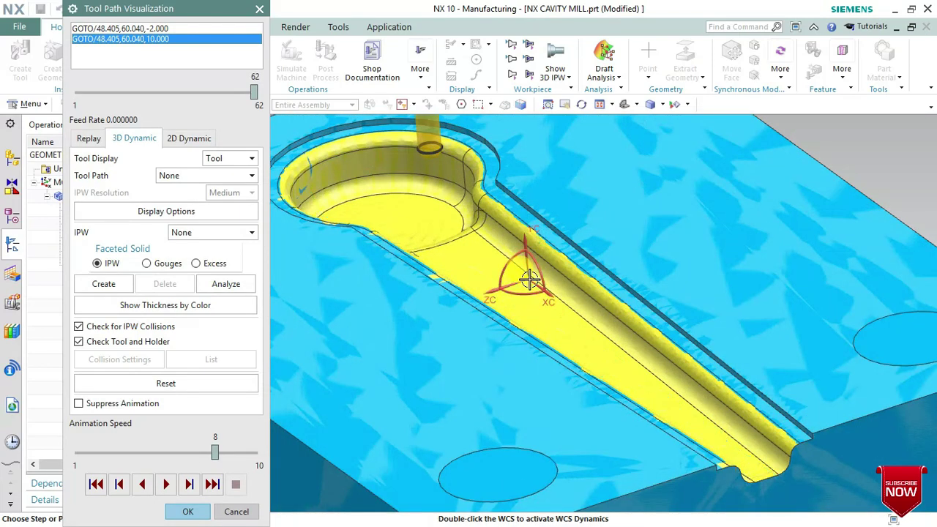
scroll(439, 218, up, 1)
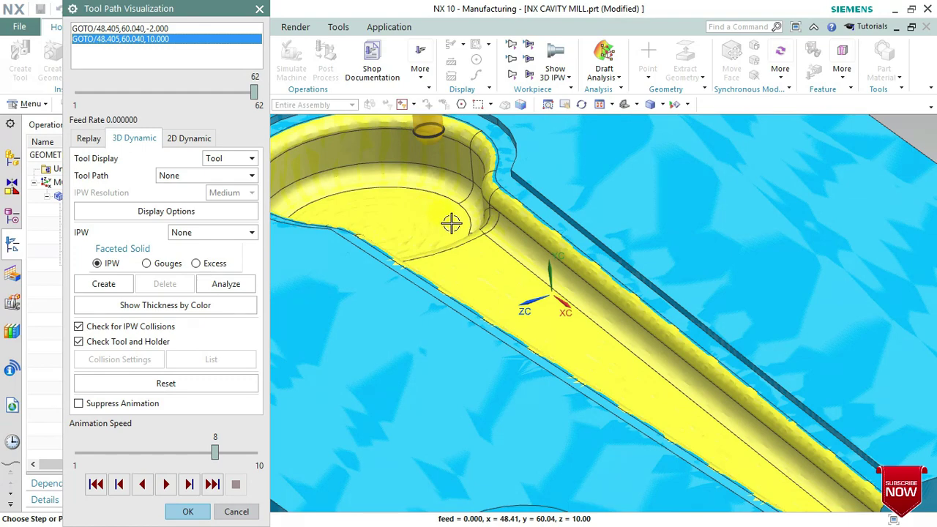
scroll(451, 221, down, 2)
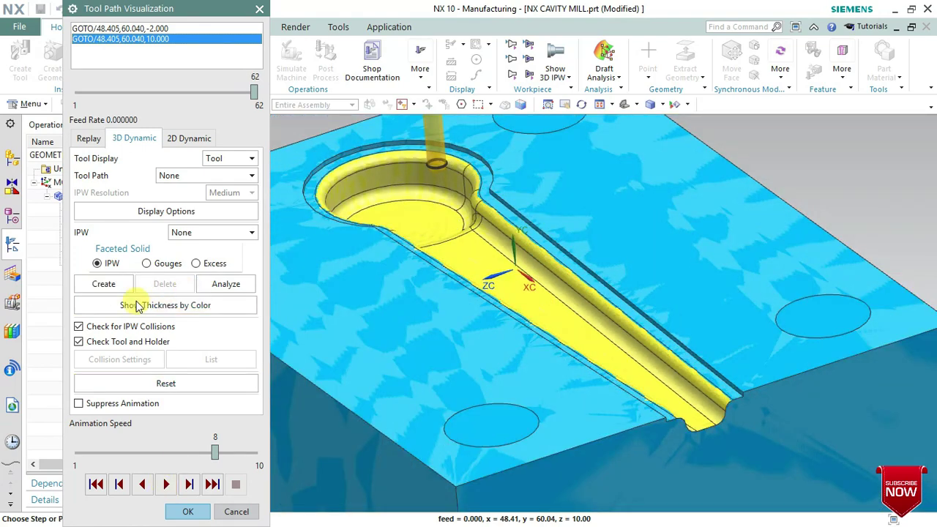
mouse_move(383, 312)
middle_down()
mouse_move(386, 334)
mouse_move(383, 317)
middle_up()
scroll(413, 269, down, 3)
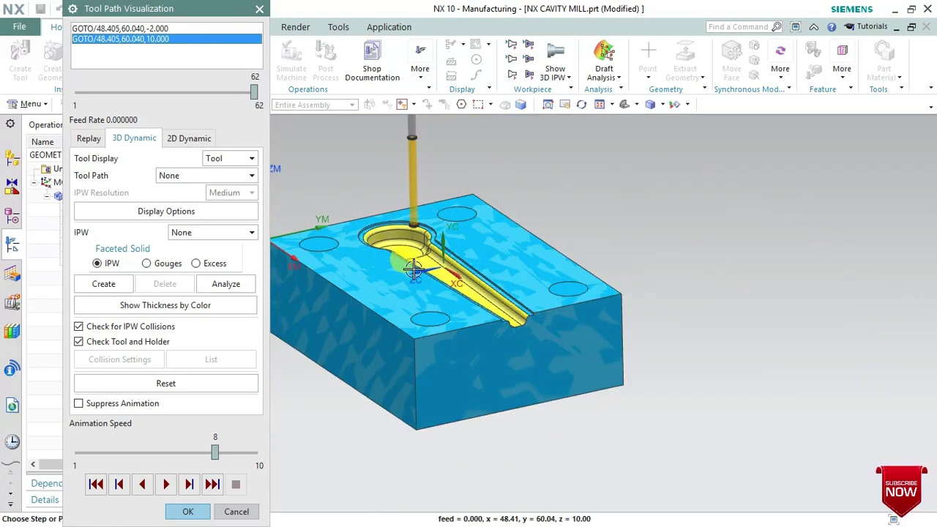
mouse_move(414, 269)
middle_down()
mouse_move(548, 275)
mouse_move(424, 267)
middle_up()
scroll(354, 259, up, 2)
middle_drag(354, 259, 358, 283)
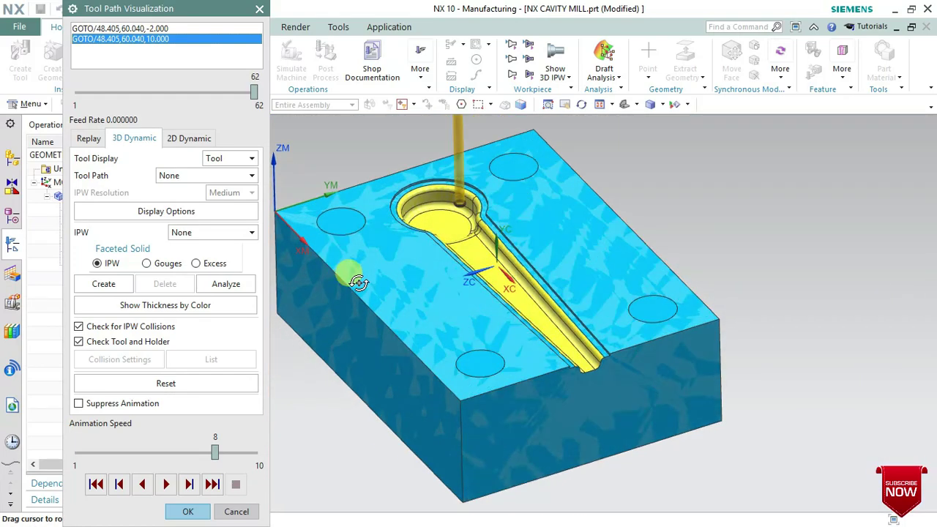
scroll(540, 215, up, 2)
mouse_move(539, 215)
middle_down()
mouse_move(548, 221)
mouse_move(392, 255)
middle_up()
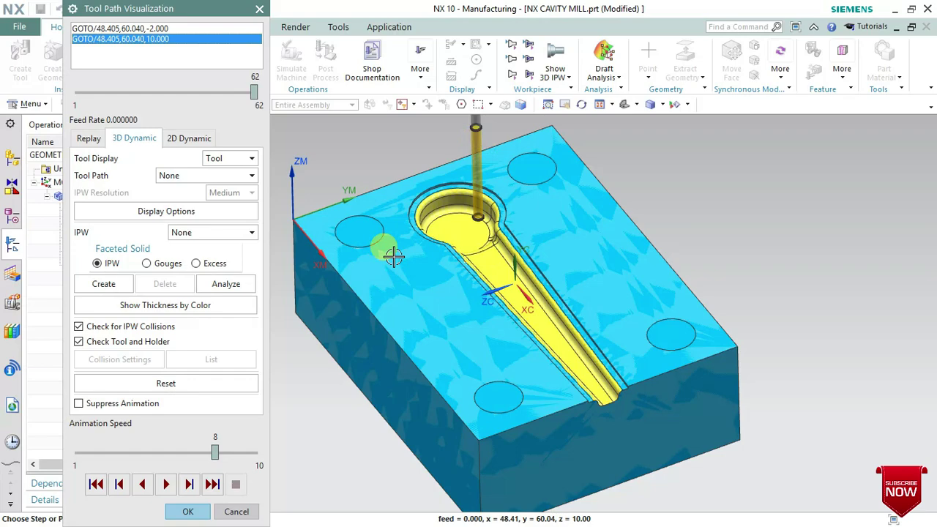
Accept the simulation and the Fixed Contour operation.
click(179, 512)
middle_drag(387, 366, 222, 455)
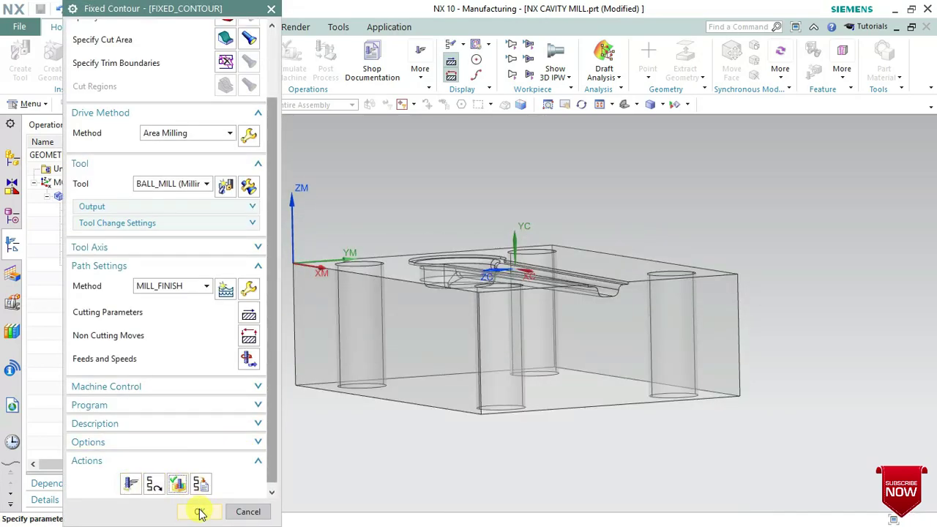
click(179, 485)
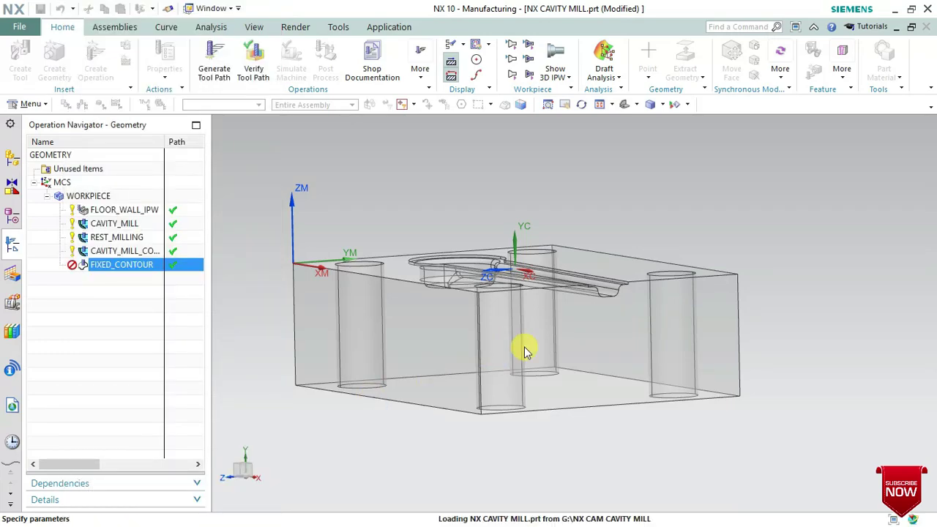
Lower the visualization animation speed to 2.
scroll(533, 376, up, 3)
middle_drag(533, 359, 533, 376)
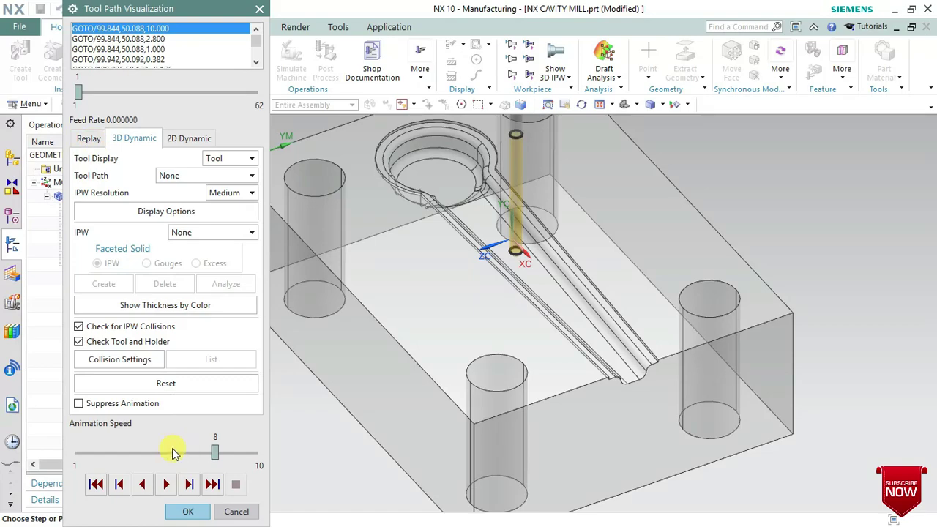
click(146, 455)
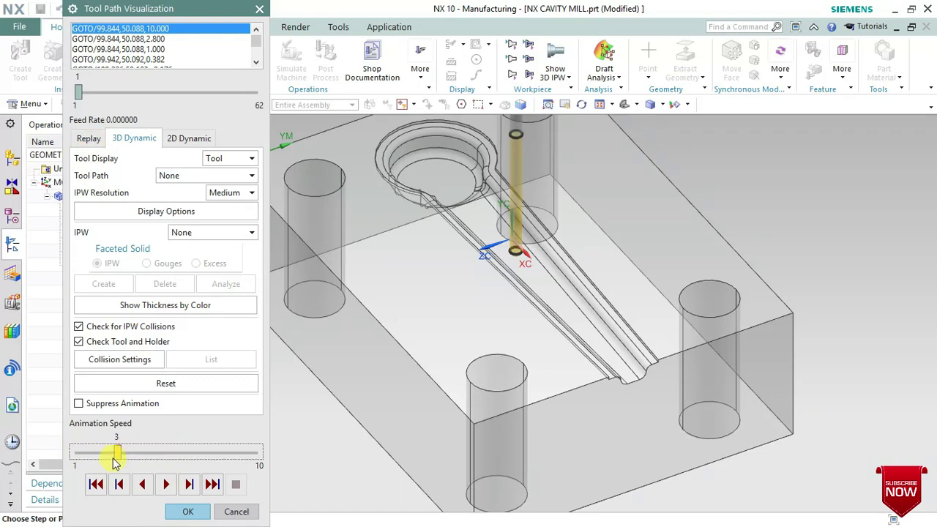
scroll(596, 327, down, 2)
middle_drag(592, 324, 624, 303)
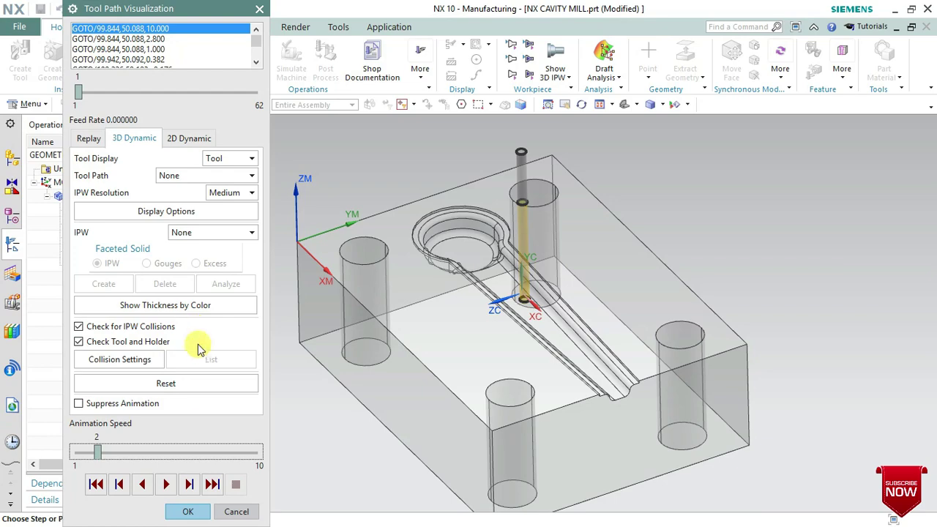
Keep the tool path display at None and the cutter shown as a solid tool.
click(168, 210)
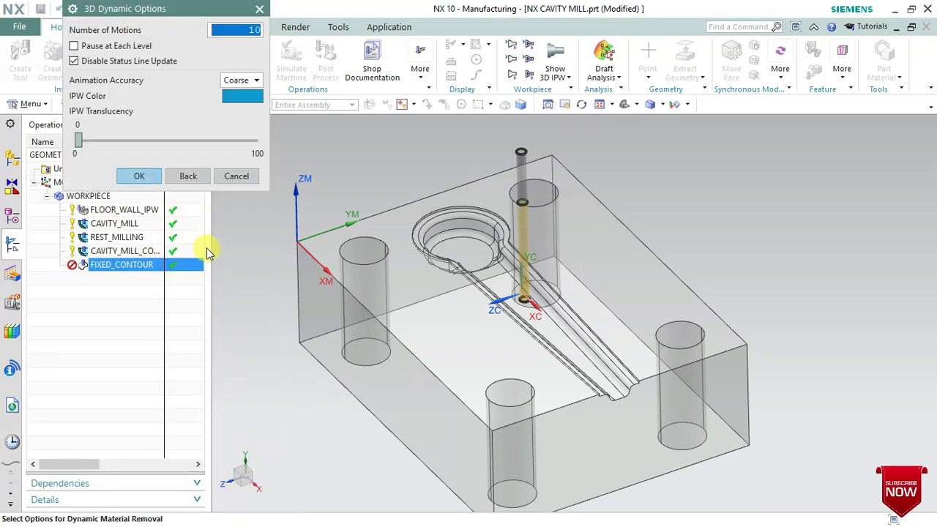
click(188, 177)
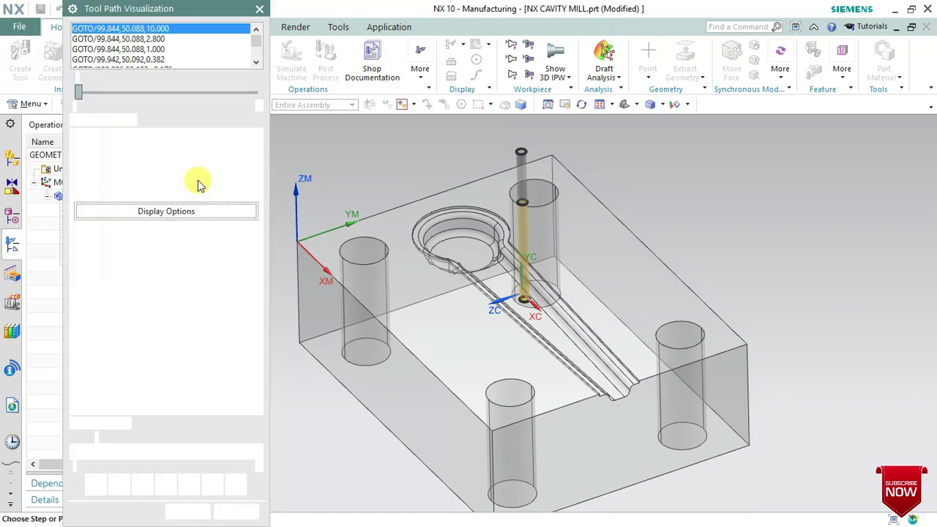
click(213, 176)
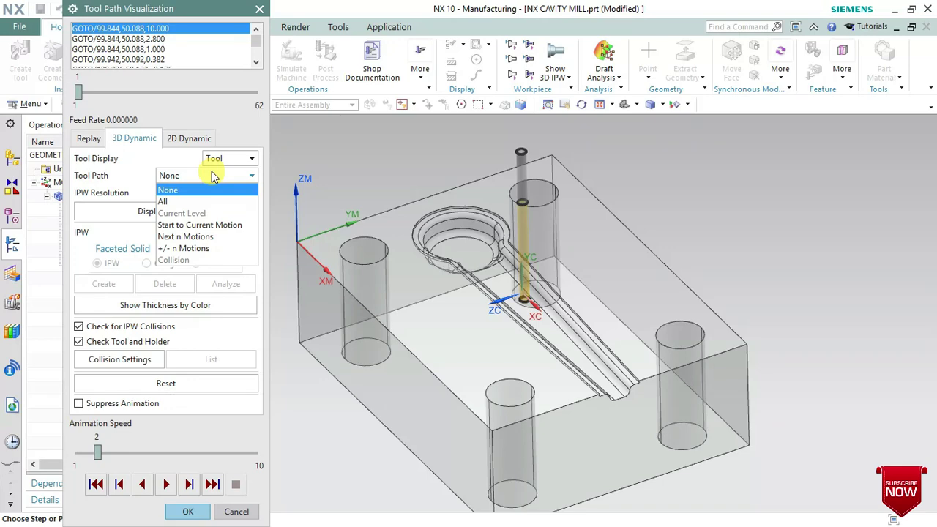
click(212, 176)
click(212, 159)
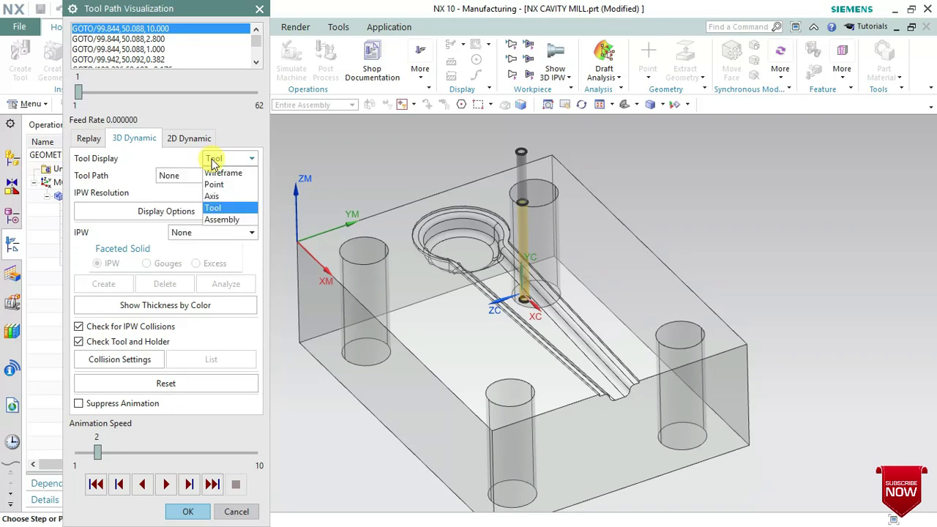
click(212, 161)
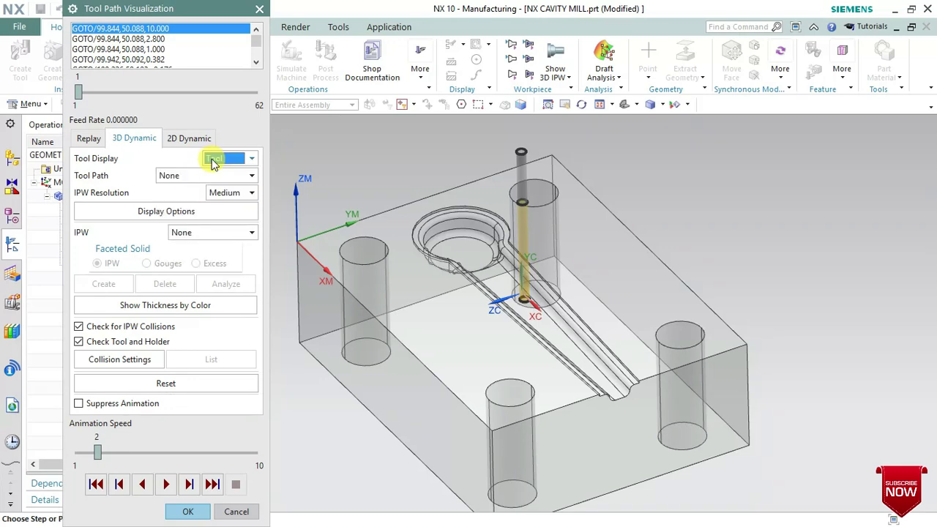
Set IPW resolution to Coarse with the IPW unsaved and replay the animation.
click(227, 193)
click(221, 204)
click(231, 233)
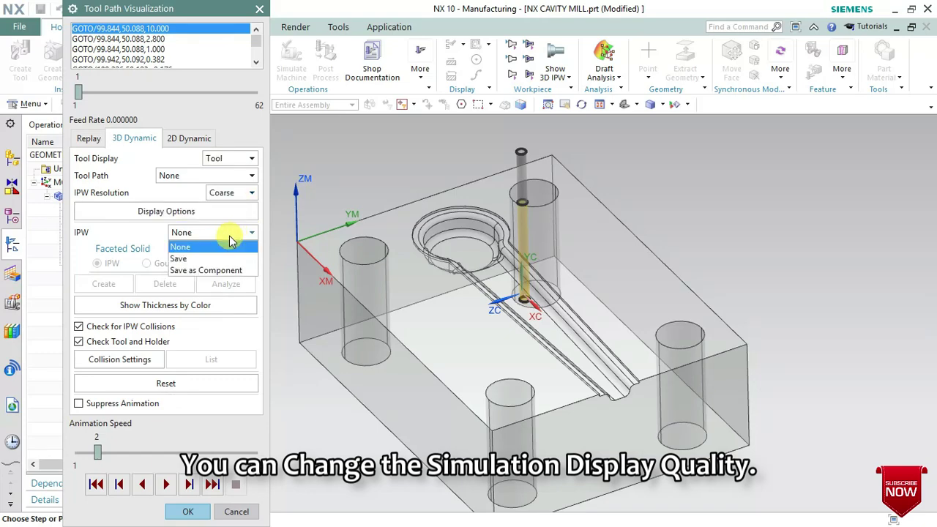
click(230, 238)
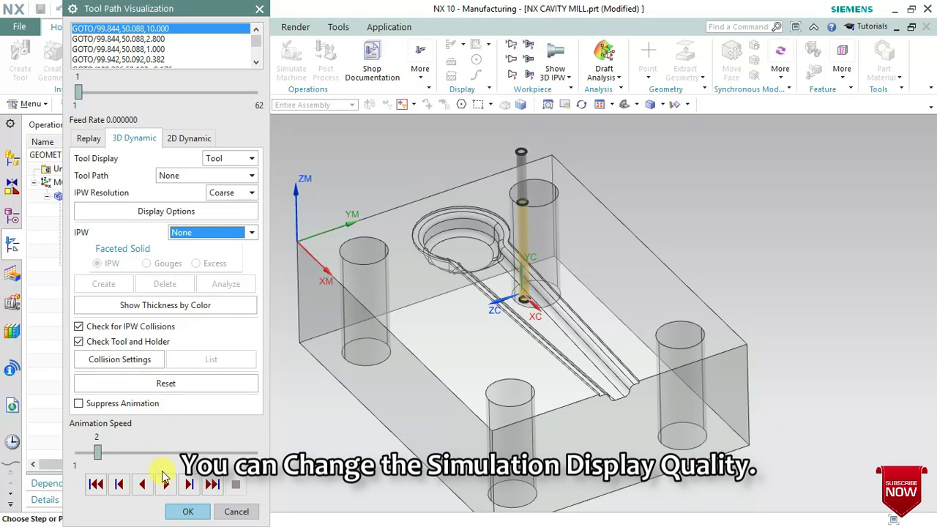
click(165, 485)
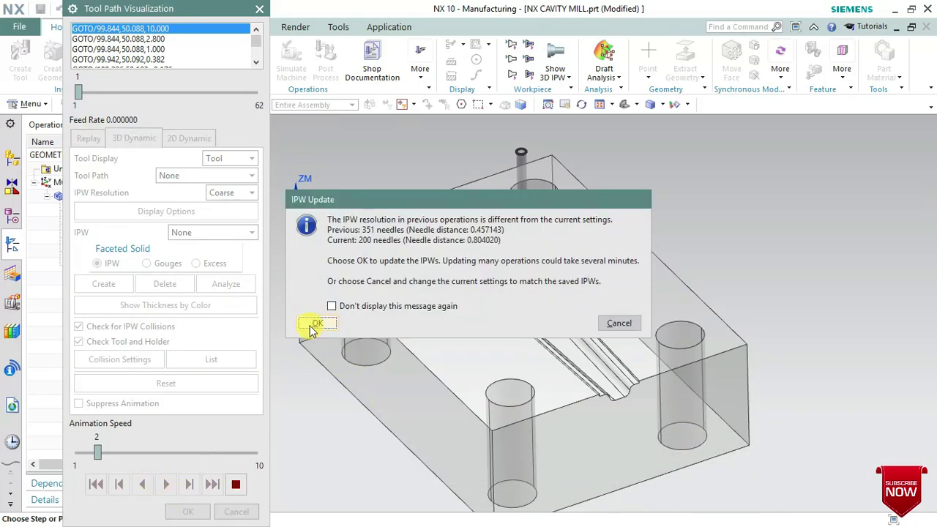
Dismiss the IPW Update prompt, inspect the machined slot during playback, then stop it.
click(616, 322)
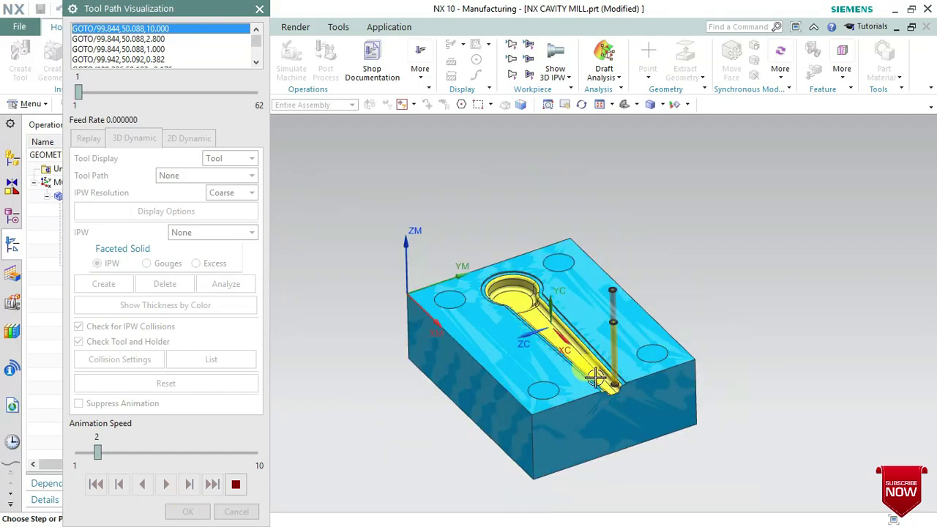
scroll(590, 340, up, 3)
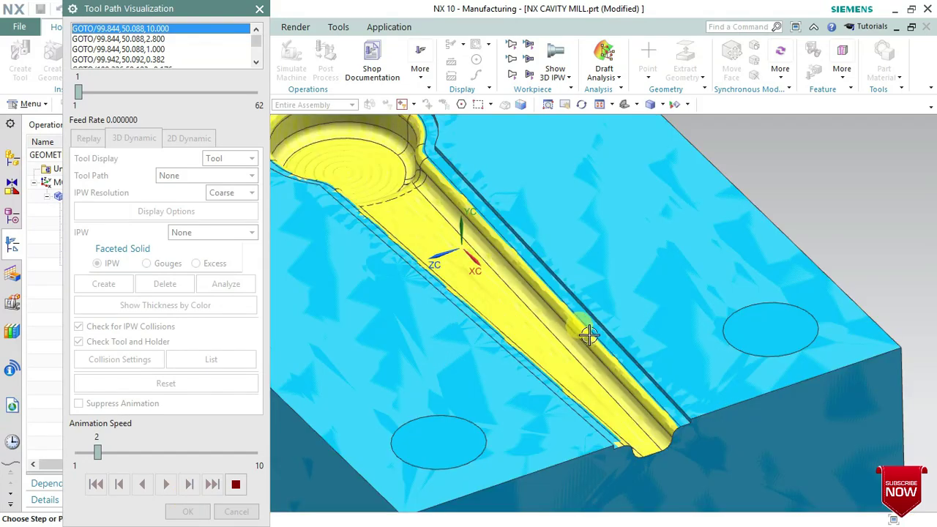
middle_drag(589, 335, 593, 307)
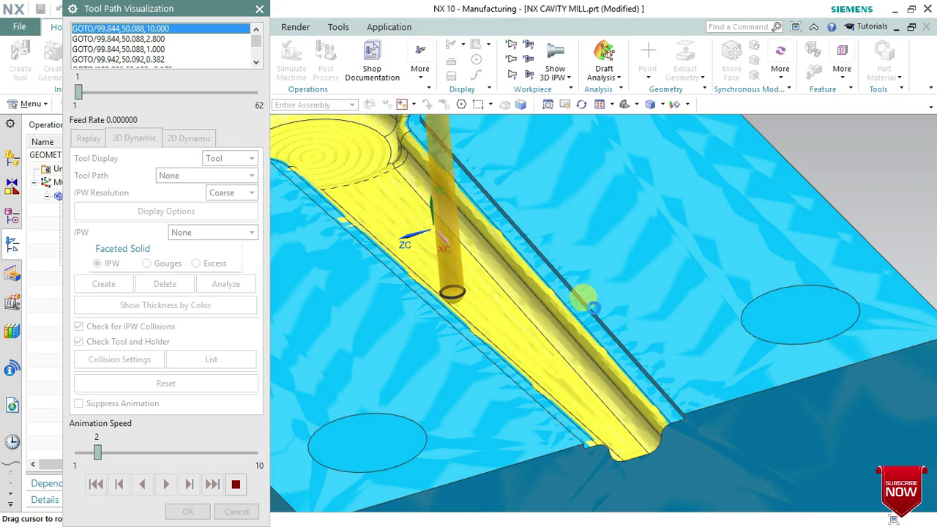
key(Home)
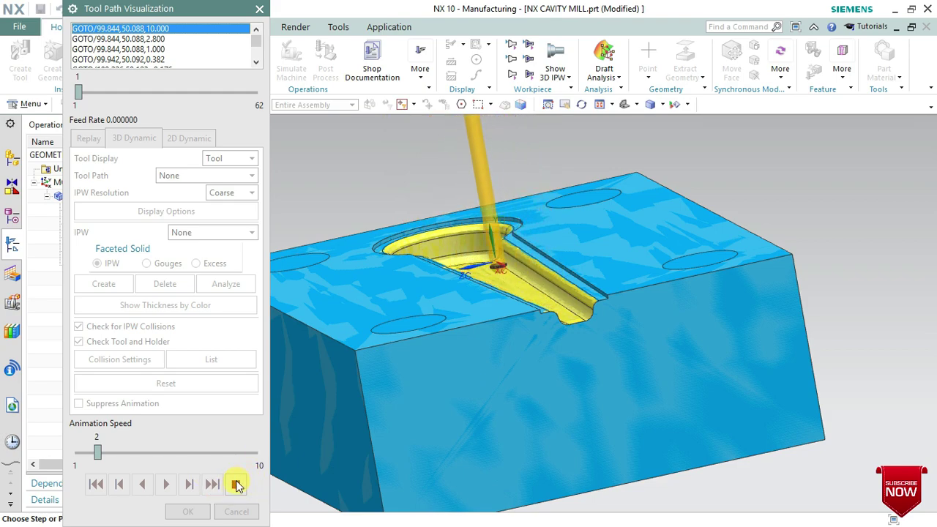
click(236, 484)
Close Tool Path Visualization and accept the Fixed Contour operation.
click(212, 484)
click(187, 511)
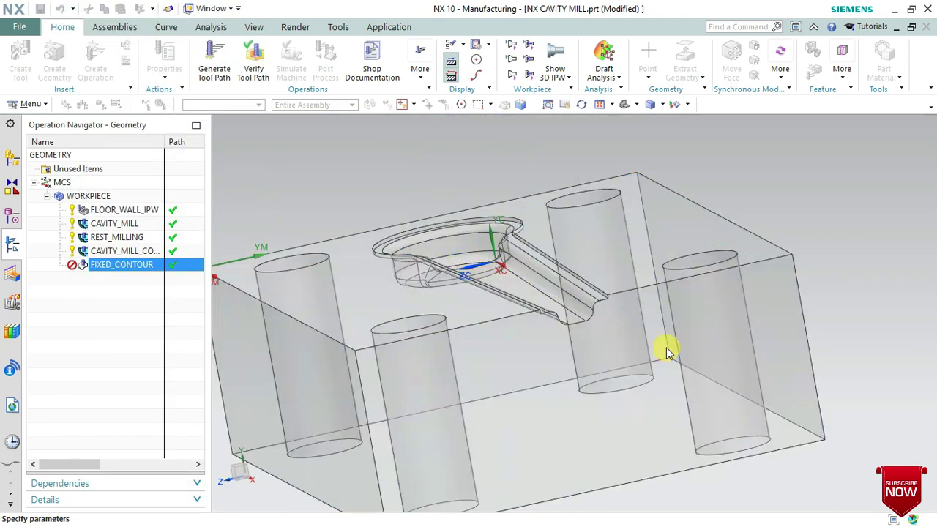
scroll(585, 306, up, 3)
scroll(568, 301, down, 3)
scroll(565, 301, down, 2)
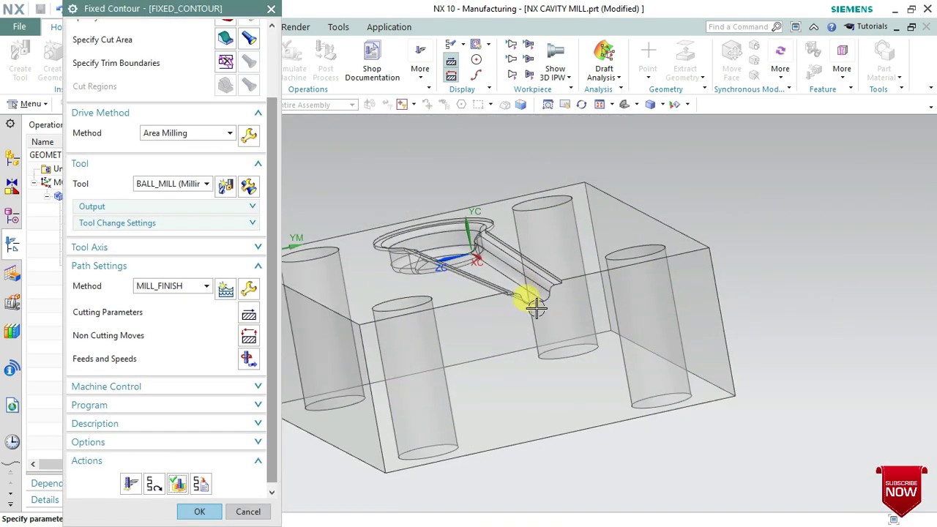
mouse_move(535, 308)
middle_down()
mouse_move(543, 261)
mouse_move(548, 317)
mouse_move(539, 261)
mouse_move(536, 320)
middle_up()
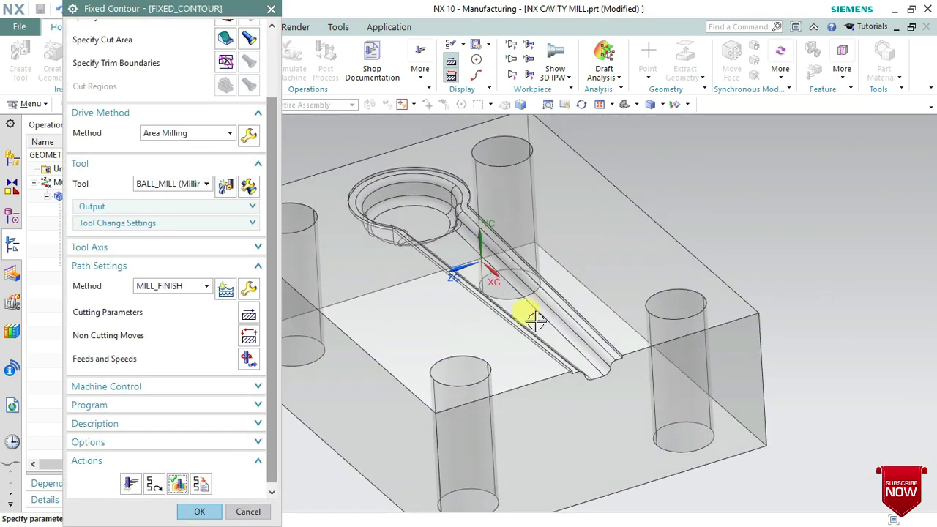
click(199, 512)
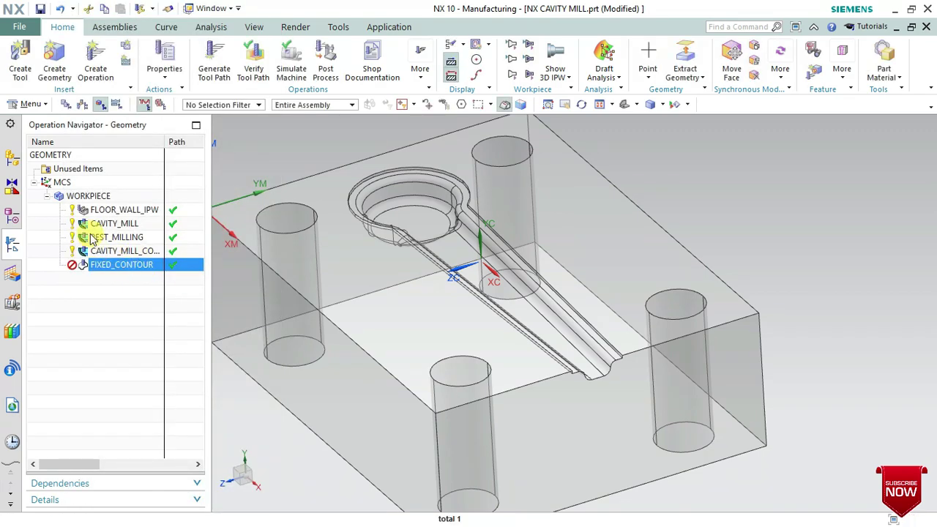
Generate the FIXED_CONTOUR toolpath from its Operation Navigator actions.
right_click(102, 253)
key(Escape)
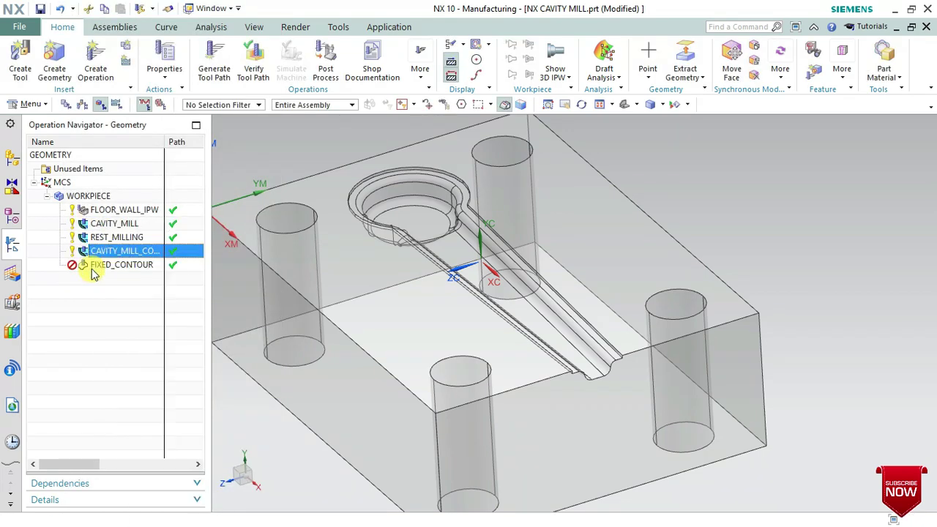
right_click(88, 269)
right_click(88, 269)
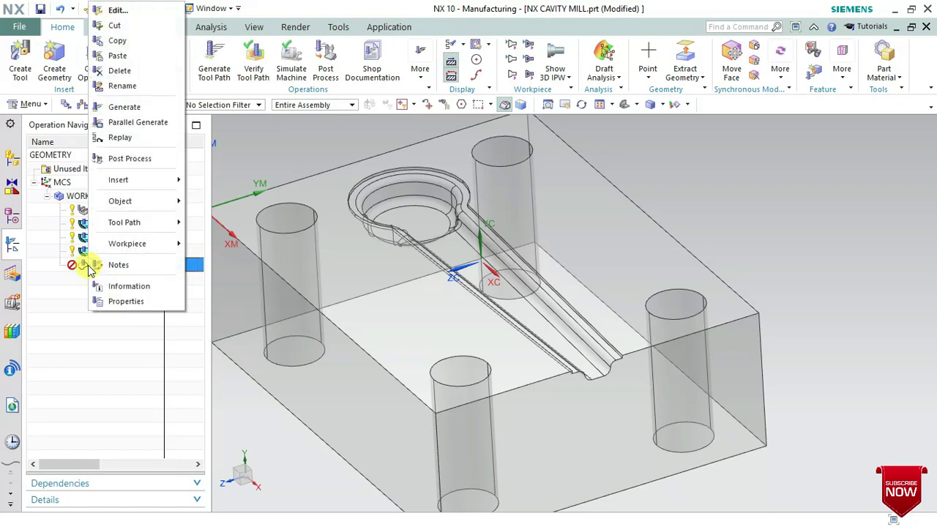
click(124, 108)
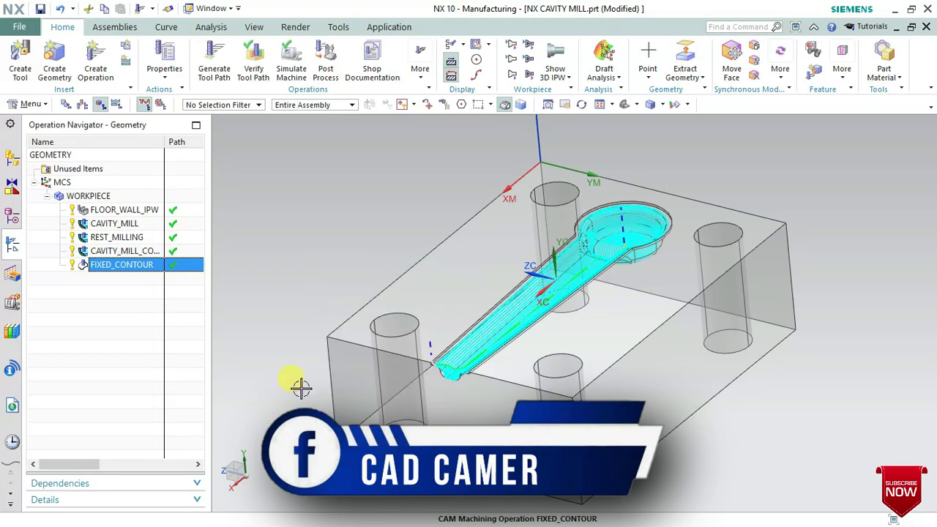
right_click(148, 269)
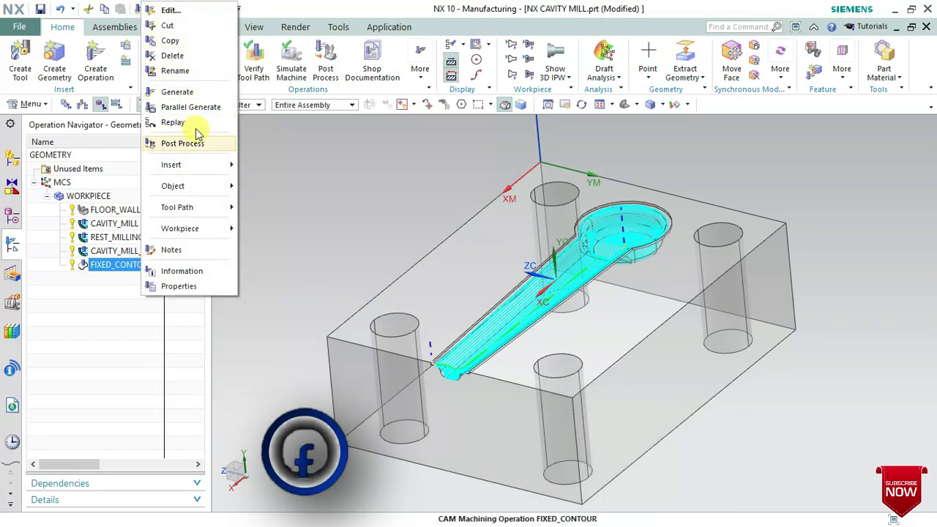
Simulate FIXED_CONTOUR at speed 2 with 3D material removal and the tool path shown.
click(485, 210)
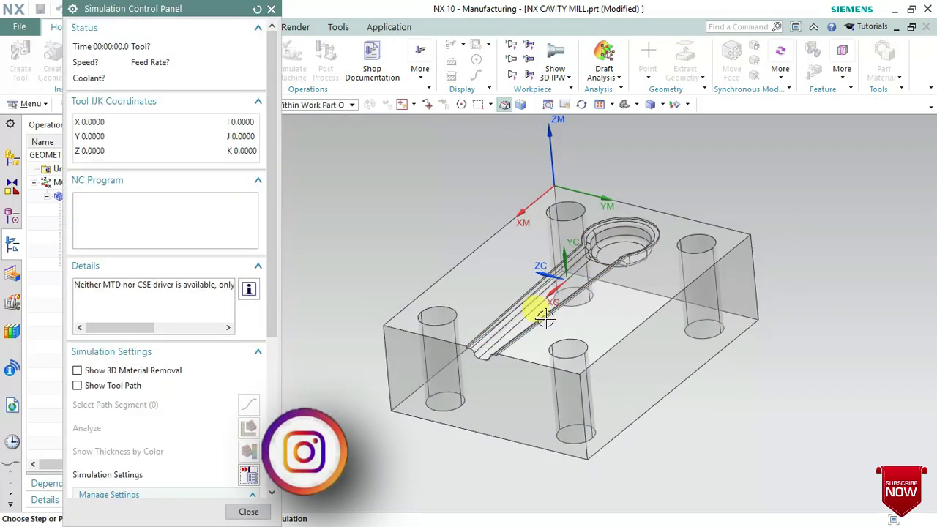
click(117, 371)
click(113, 386)
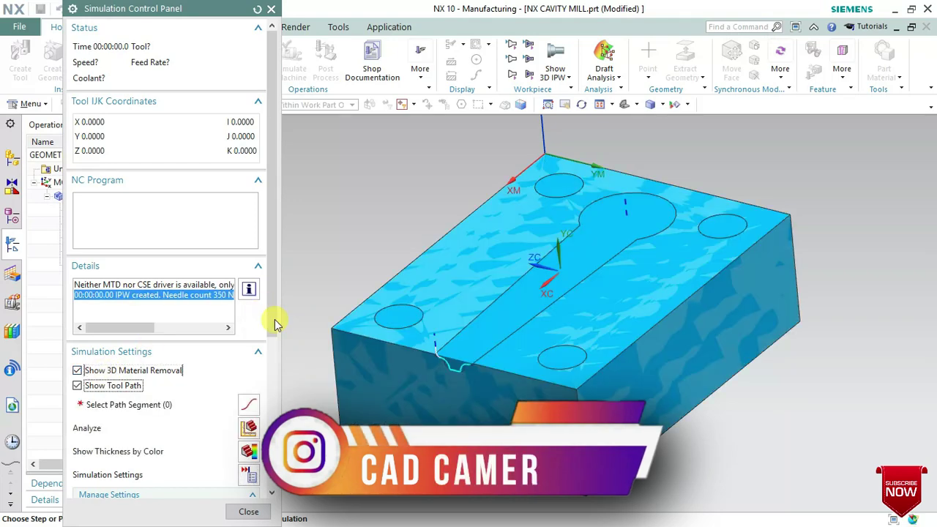
scroll(274, 351, down, 3)
scroll(278, 454, down, 5)
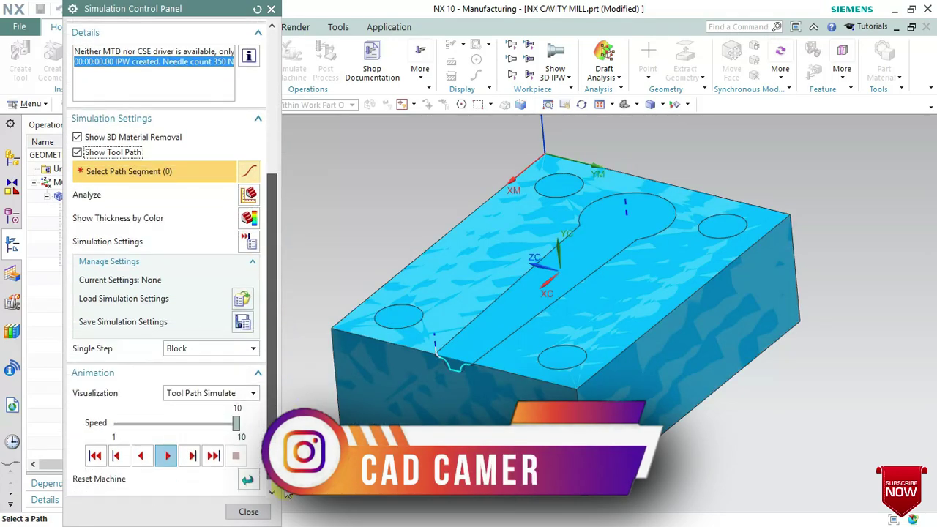
click(167, 424)
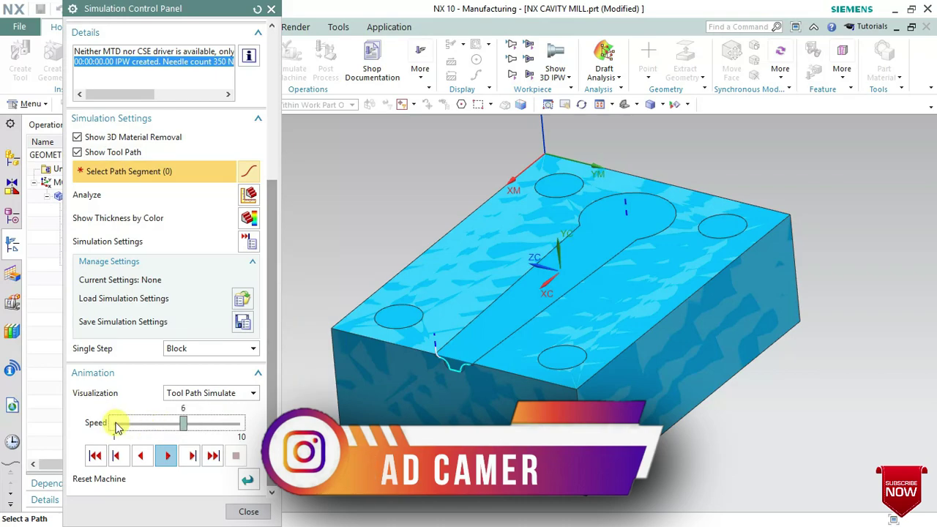
click(117, 424)
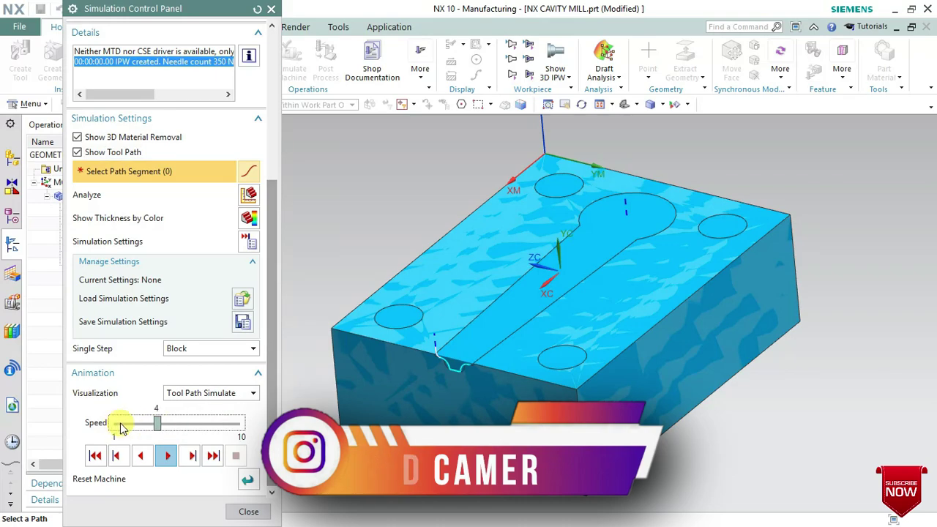
click(168, 457)
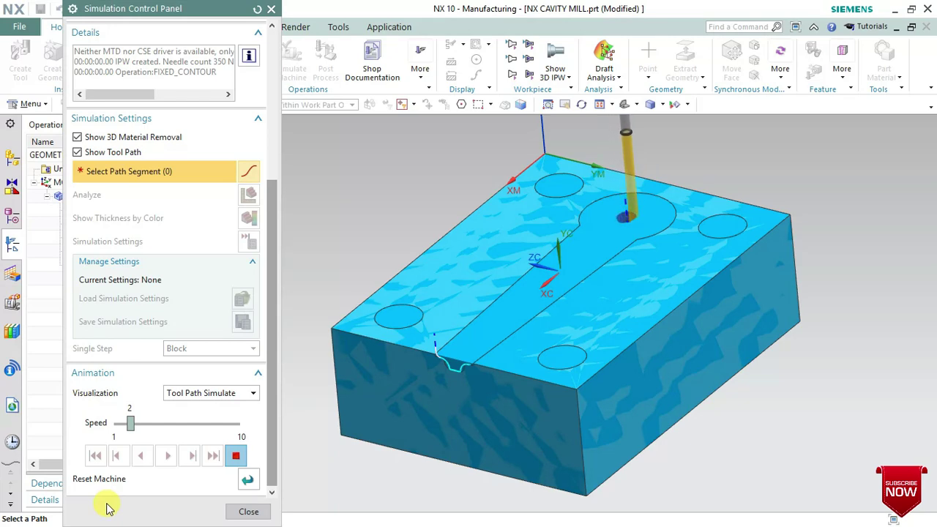
key(super)
key(Escape)
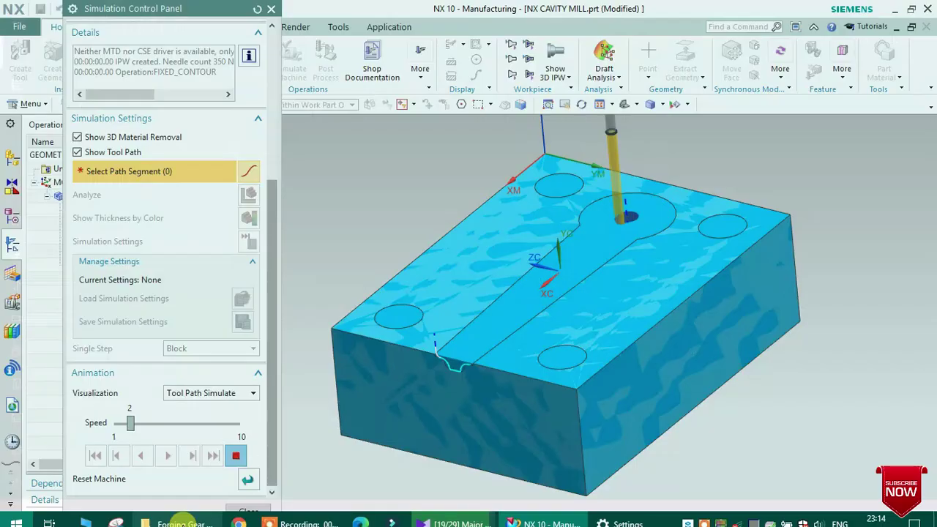
Raise the simulation playback speed from 2 up to the maximum of 10.
click(182, 426)
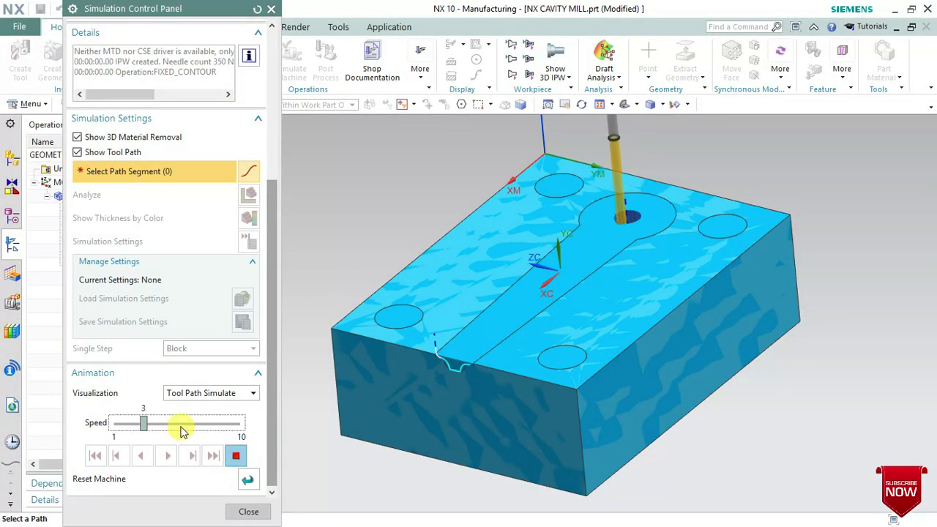
click(227, 428)
click(227, 428)
click(226, 429)
click(235, 430)
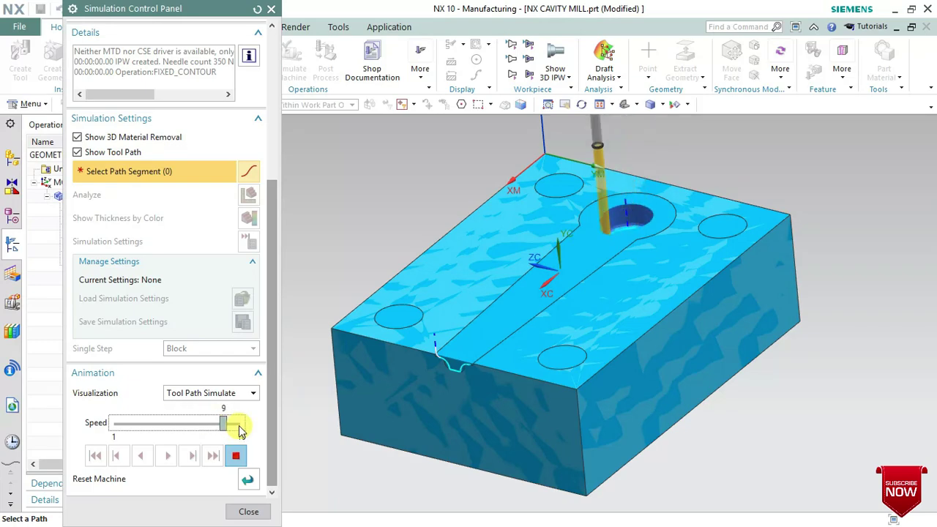
click(235, 432)
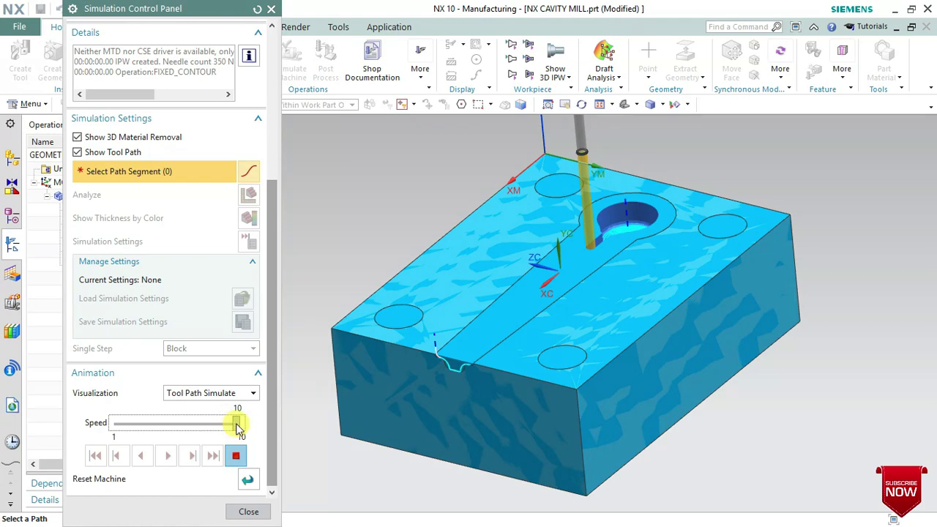